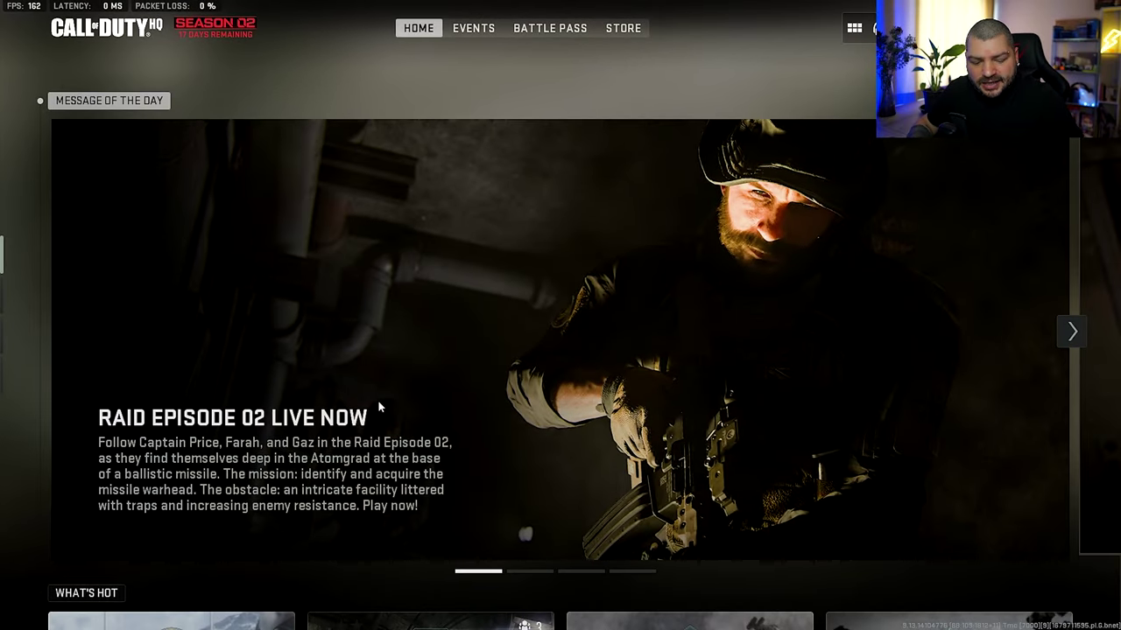
Launch MSI Afterburner over the running game and move its window slightly higher.
key(super)
text(after)
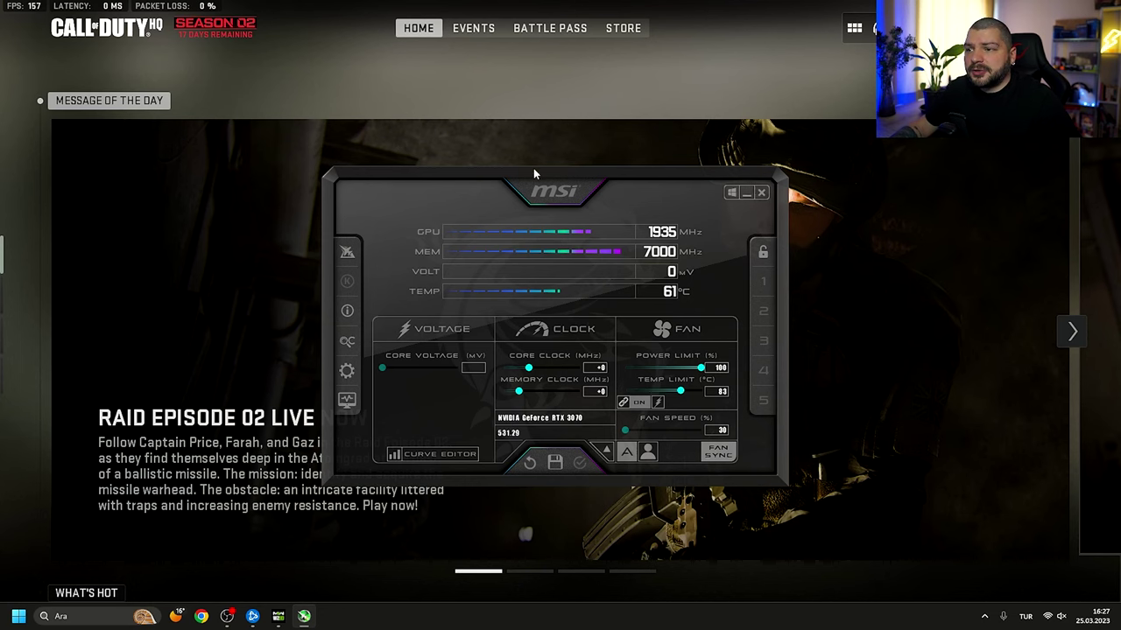
drag(533, 168, 527, 146)
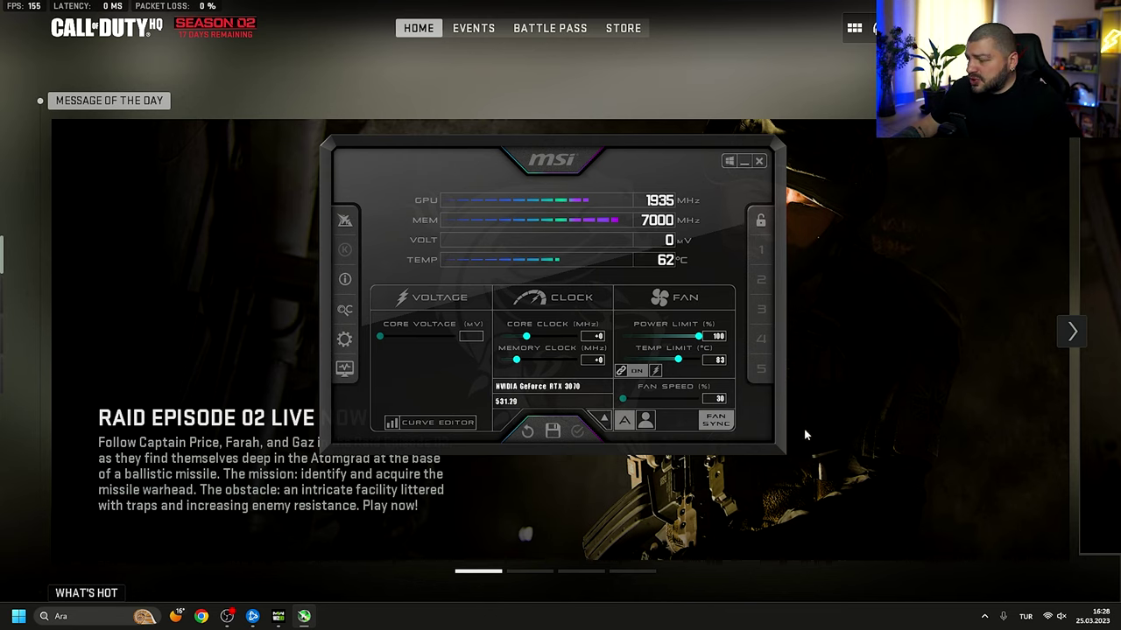
Open RivaTuner Statistics Server alongside MSI Afterburner and reposition the Afterburner window over the game.
click(982, 618)
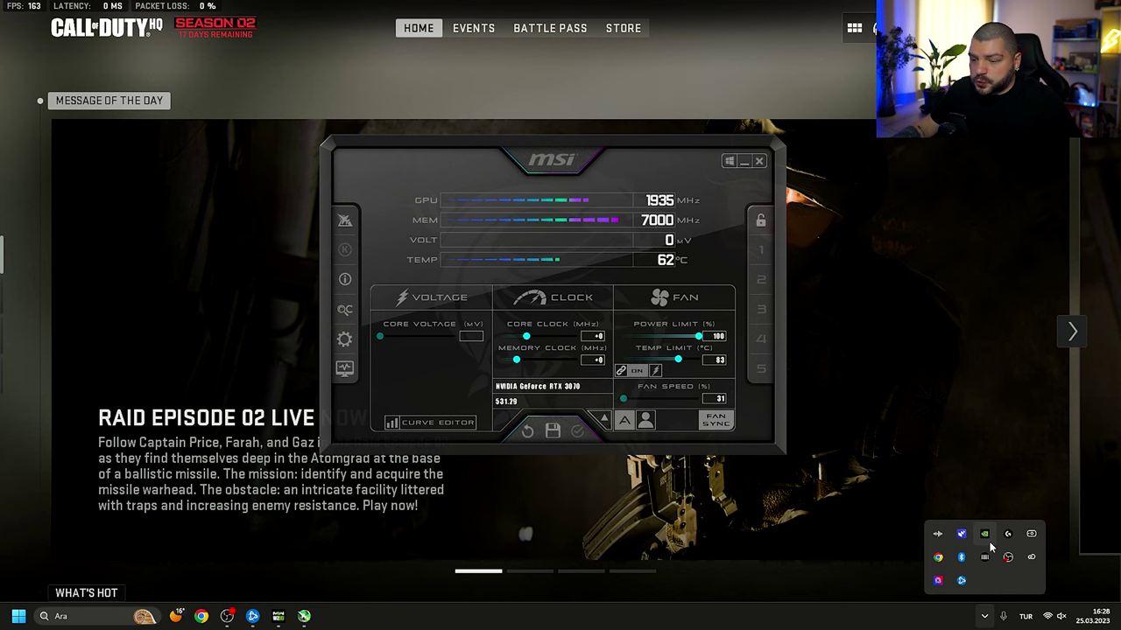
key(super)
text(riva)
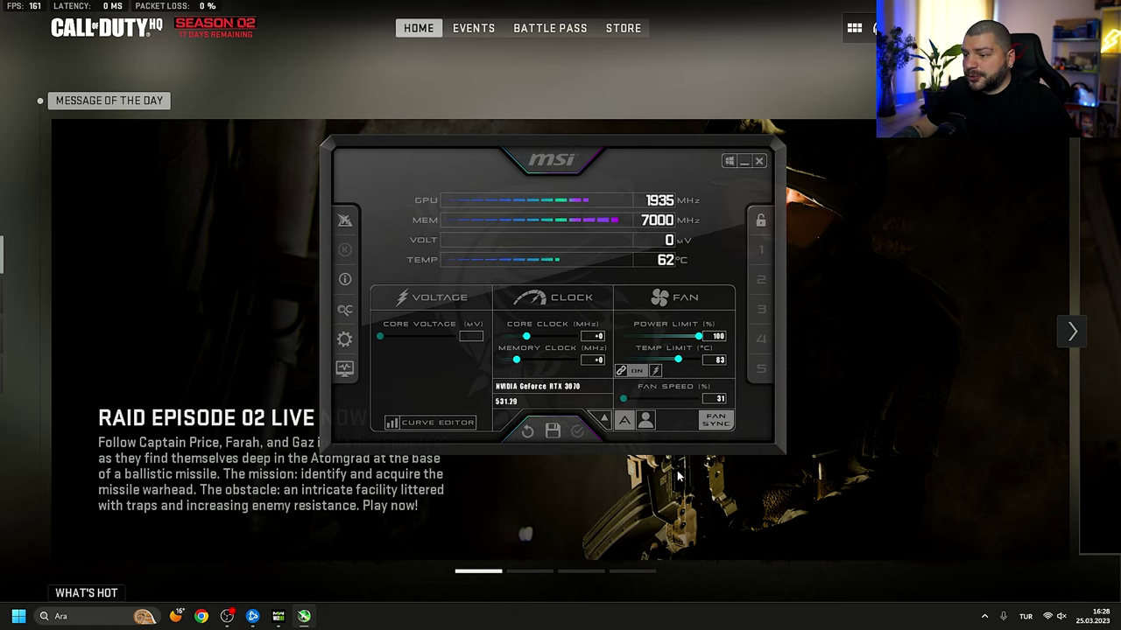
click(986, 618)
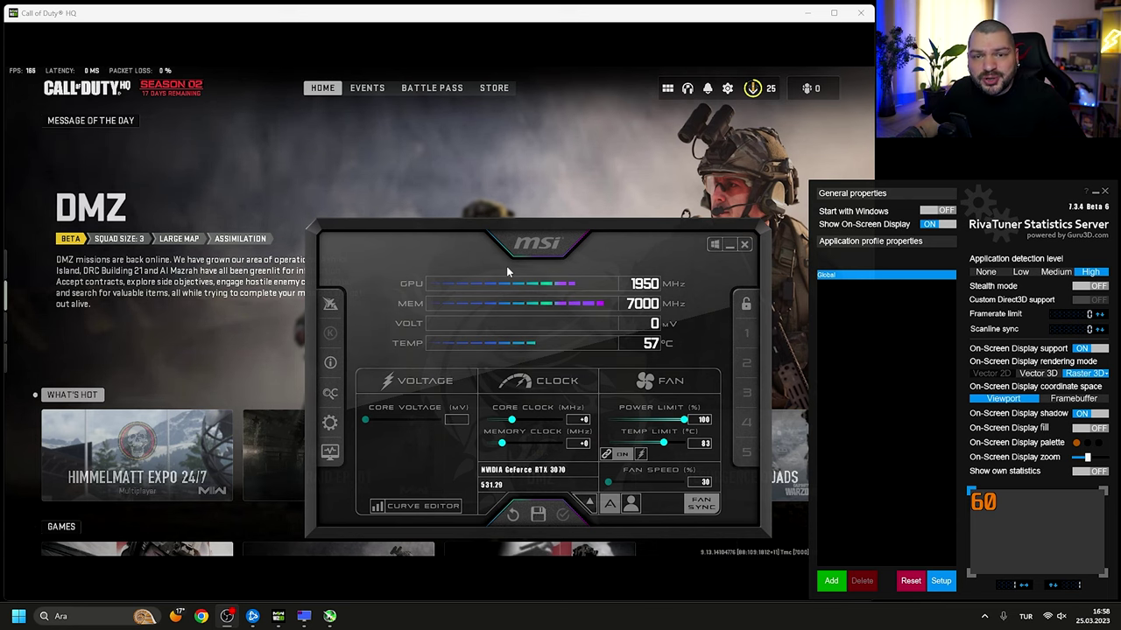
drag(525, 226, 514, 201)
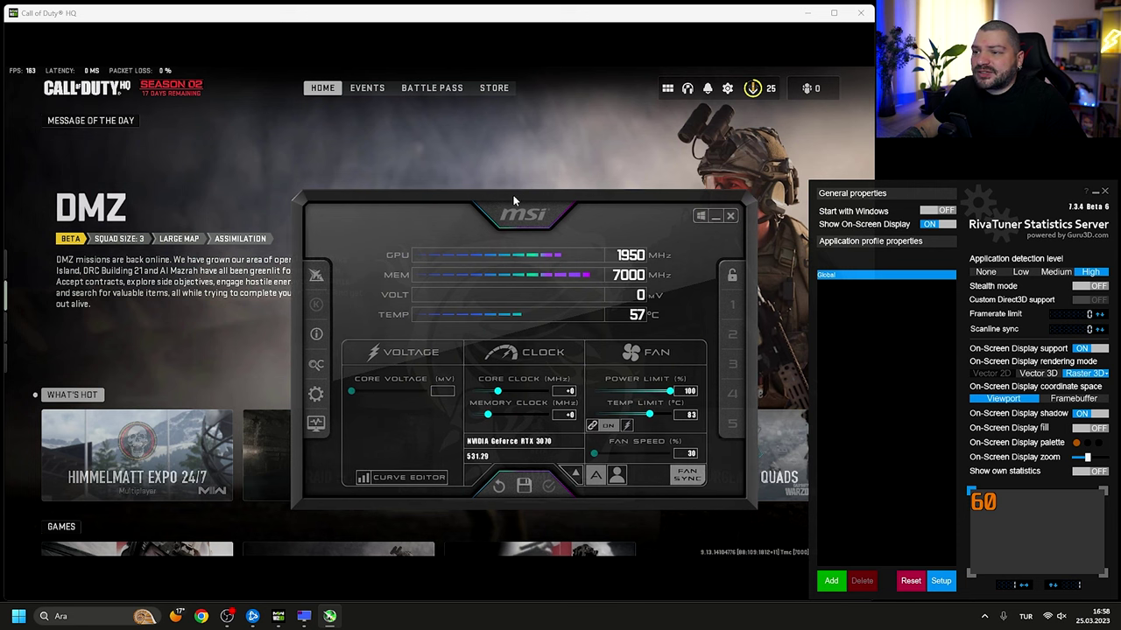
Open MSI Afterburner's hardware monitoring settings and look through the list of active graphs.
click(319, 396)
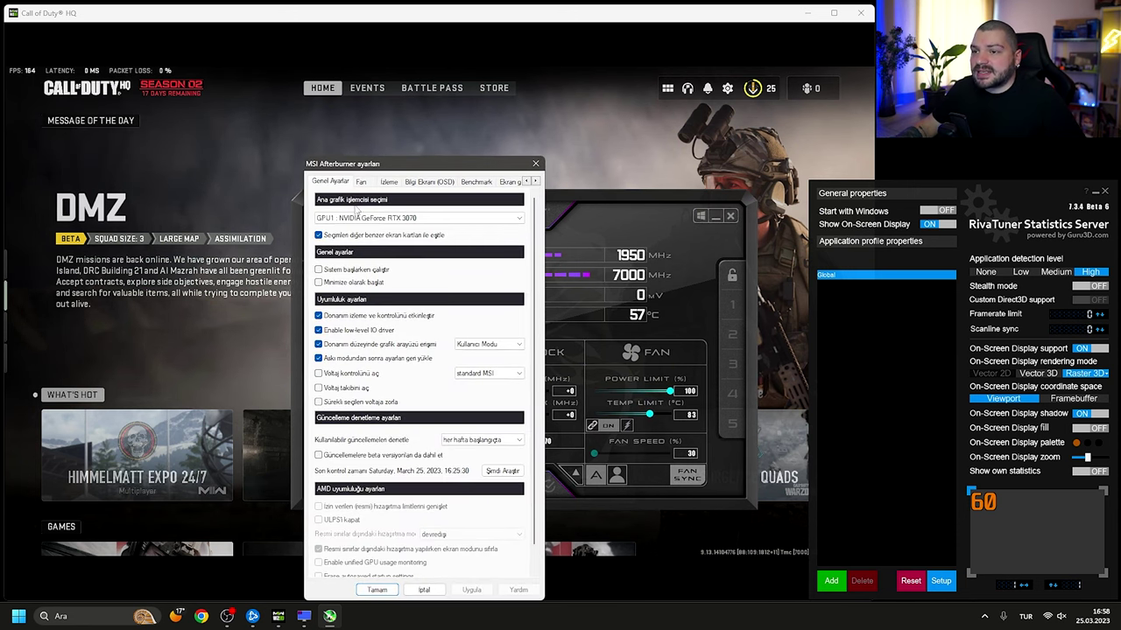
click(390, 183)
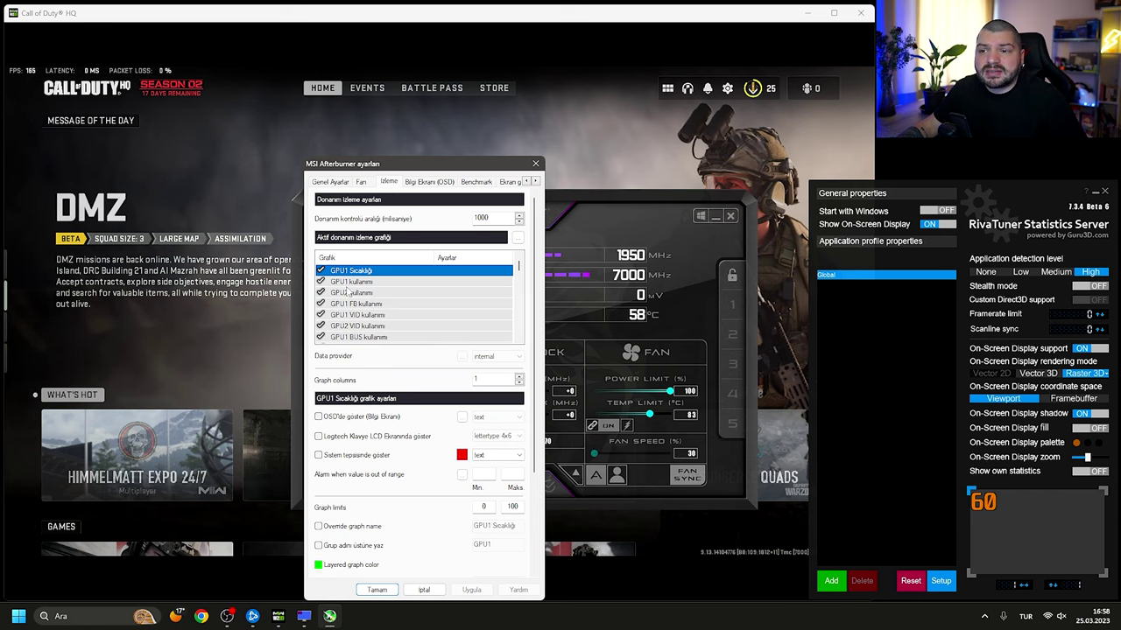
scroll(399, 306, down, 5)
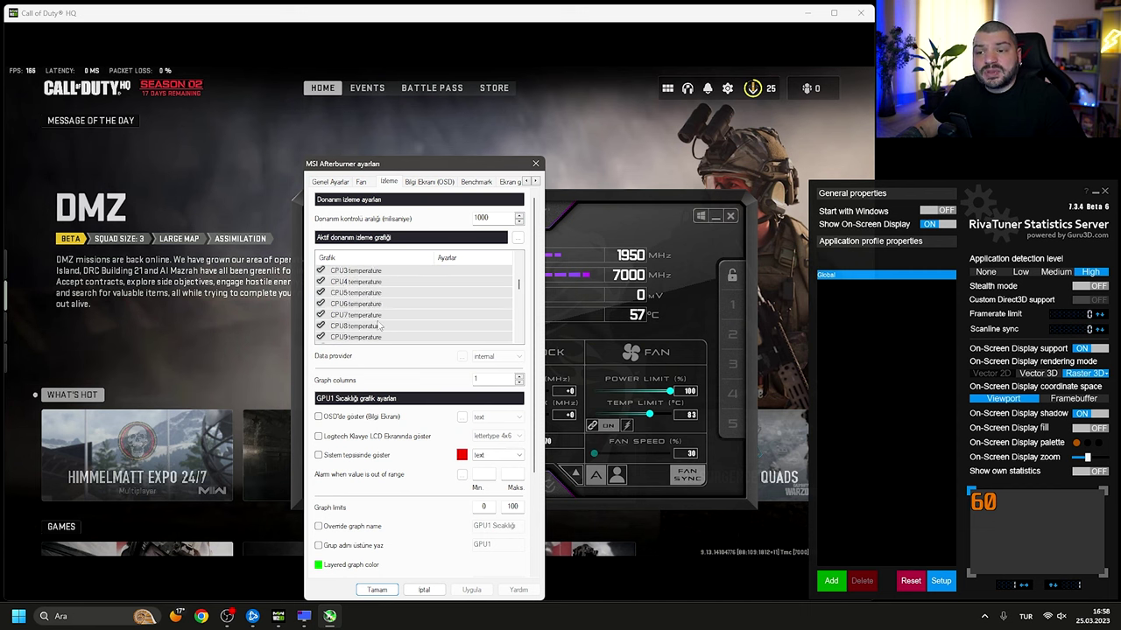
scroll(390, 315, down, 10)
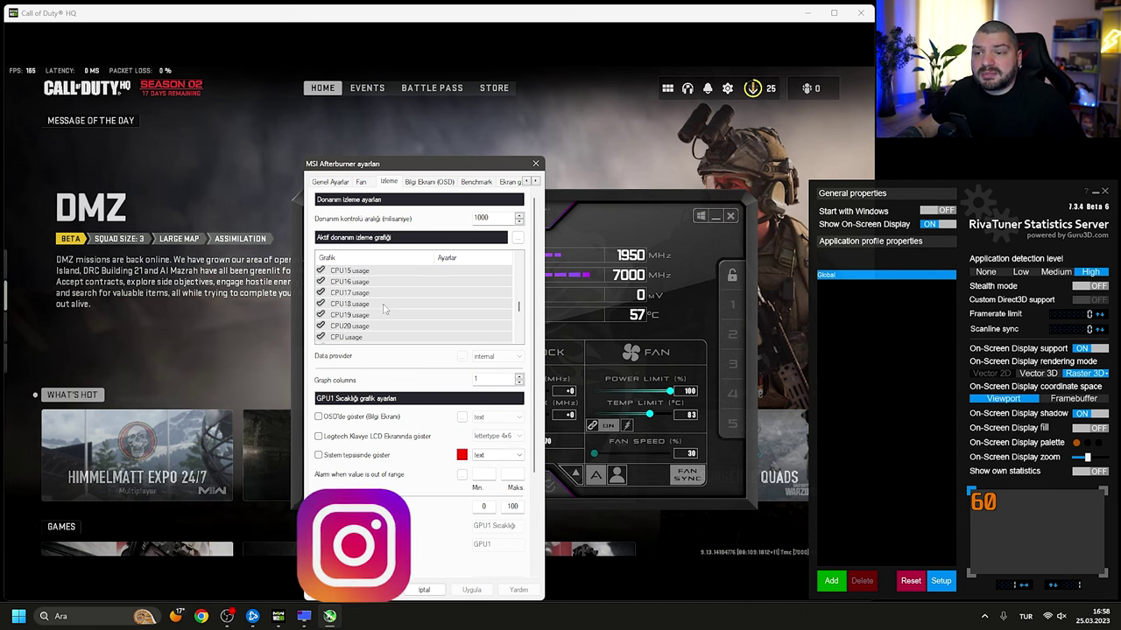
scroll(386, 310, down, 7)
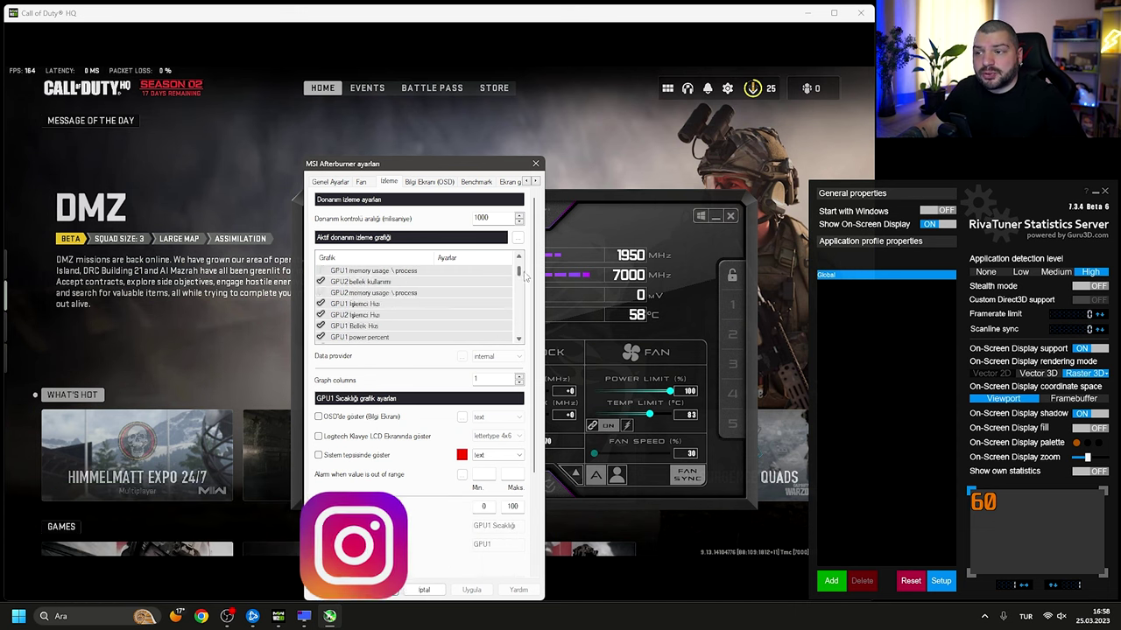
drag(521, 325, 525, 262)
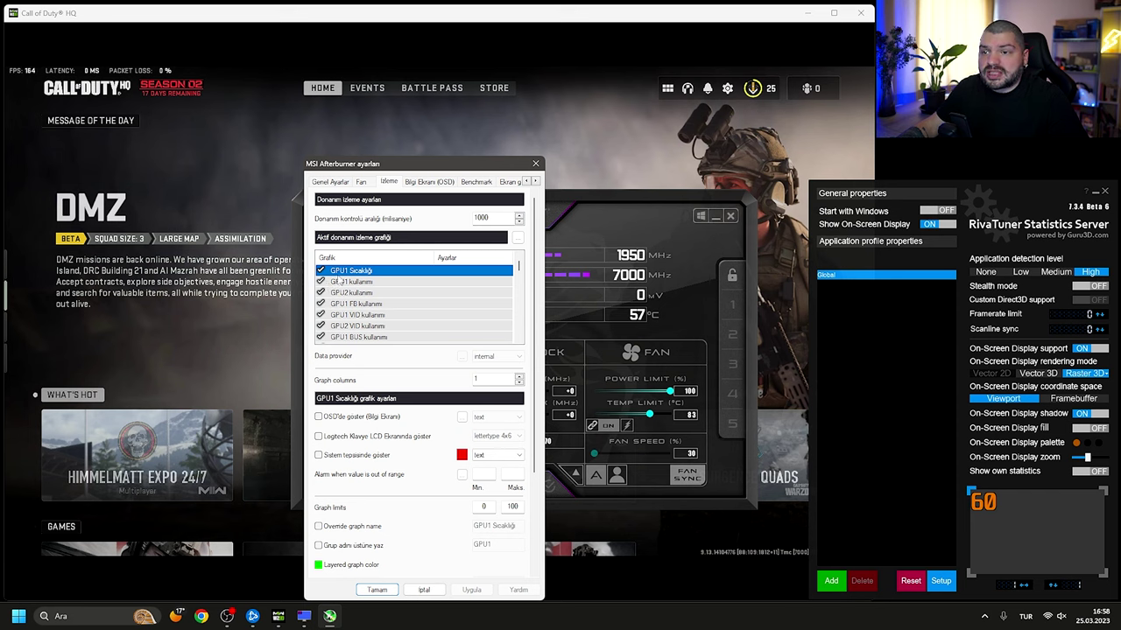
Show GPU1 Sıcaklığı in the on-screen display, override its group name with GPU, and apply the settings.
click(321, 271)
click(321, 271)
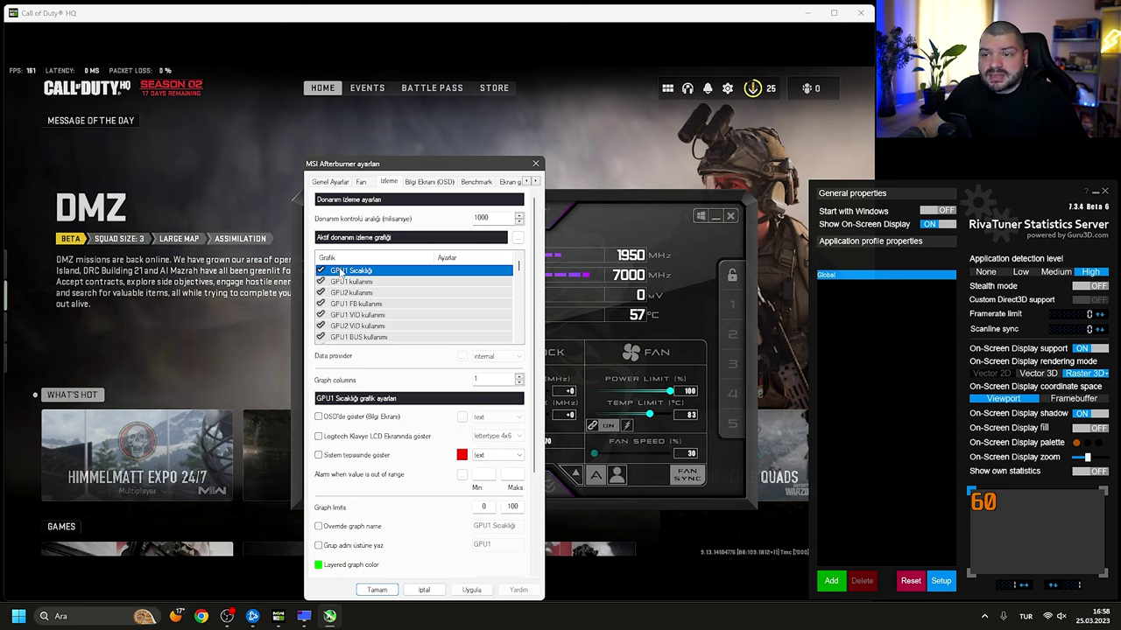
click(320, 420)
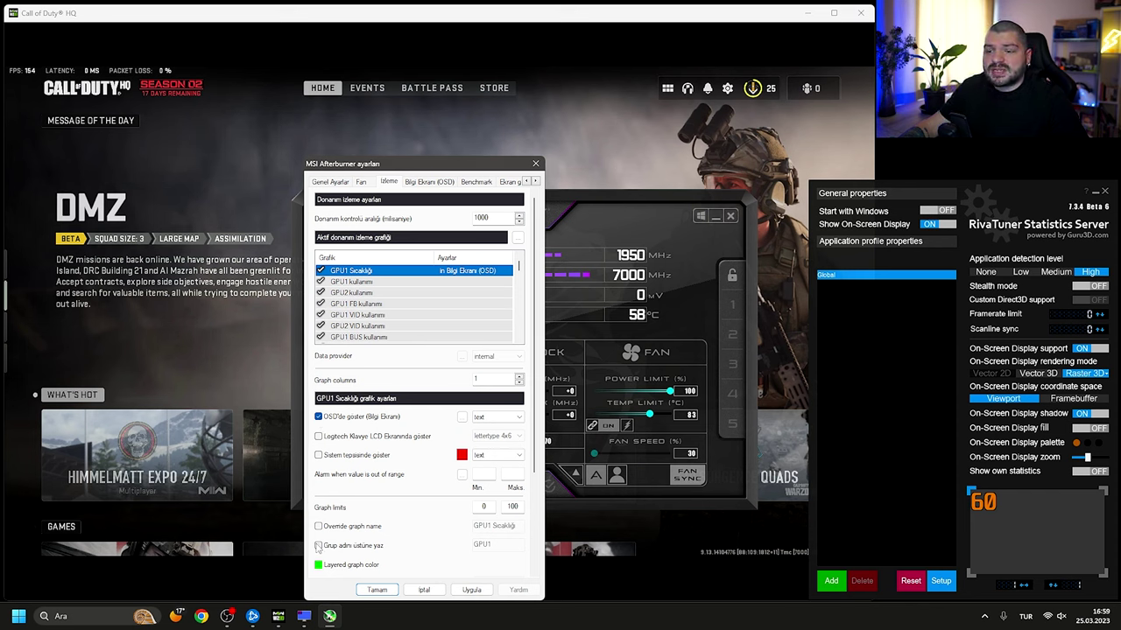
click(319, 545)
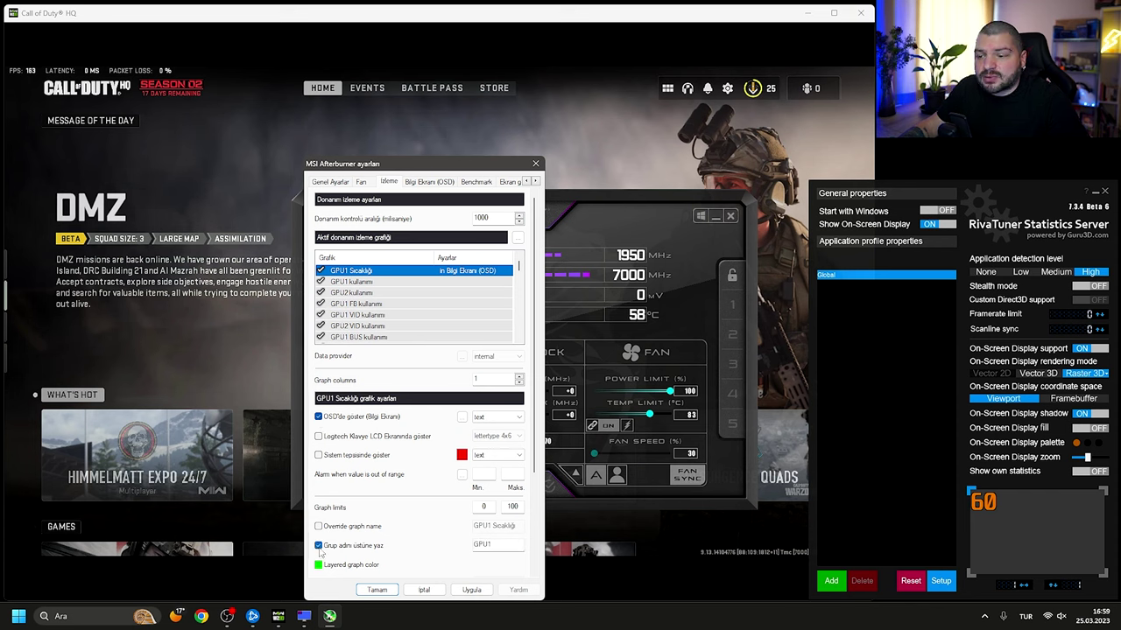
click(504, 546)
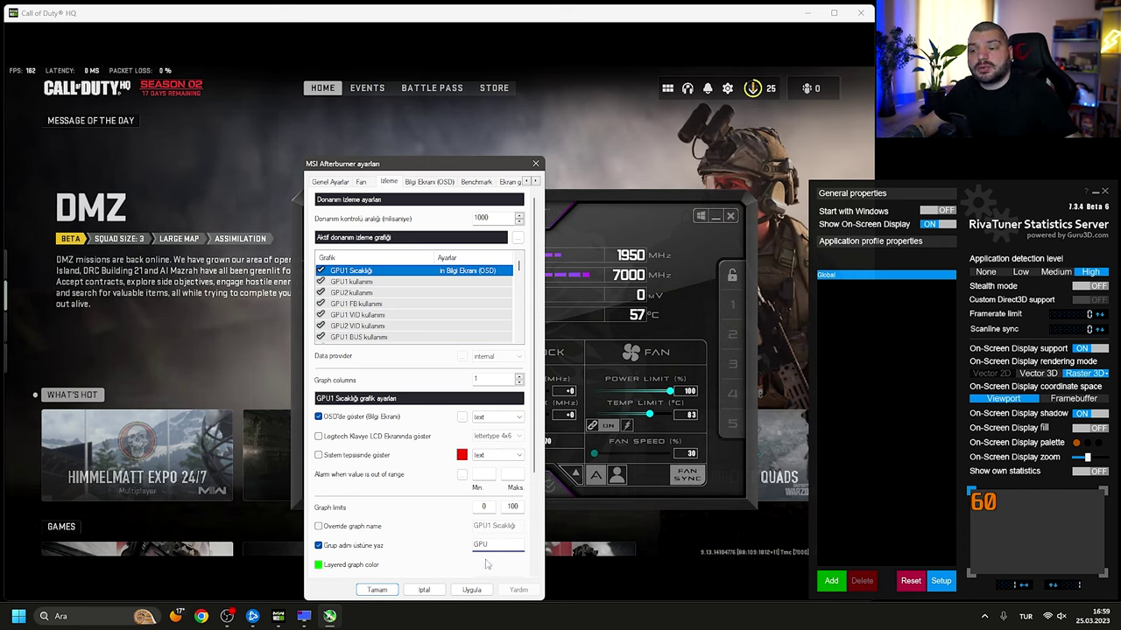
click(471, 590)
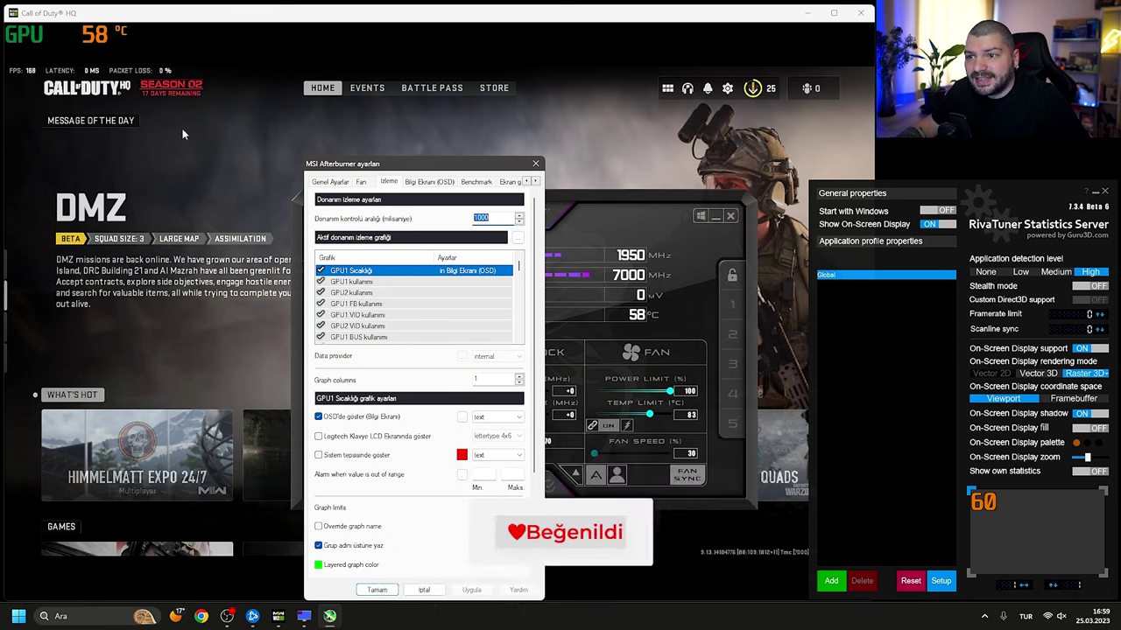
Show GPU1 kullanımı in the on-screen display under the overridden group name GPU and apply the settings.
click(349, 283)
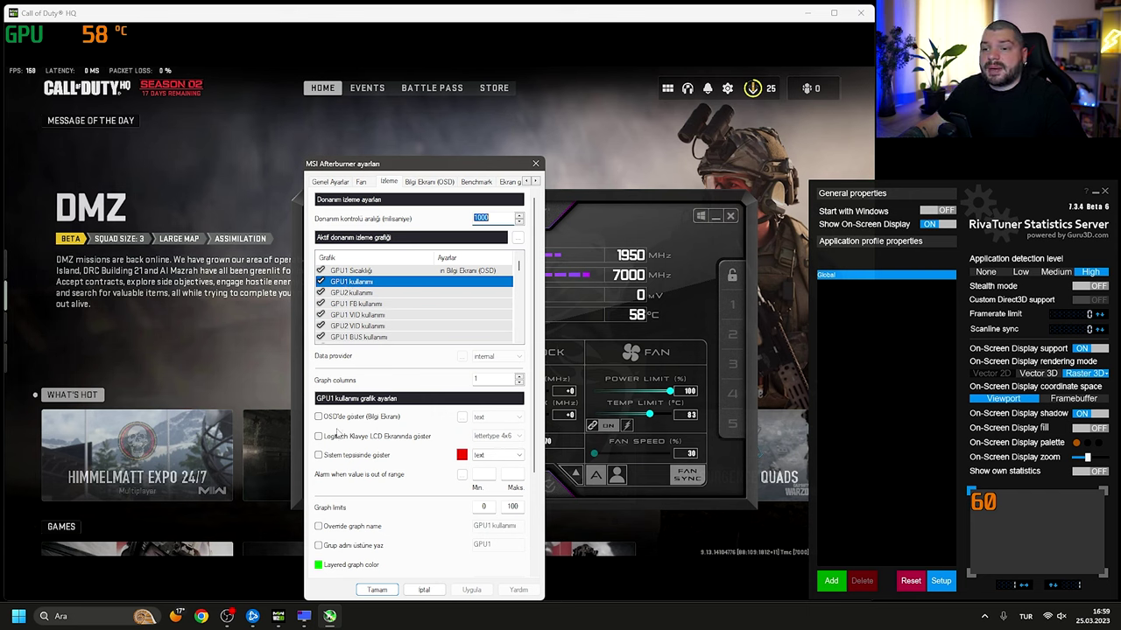
click(319, 417)
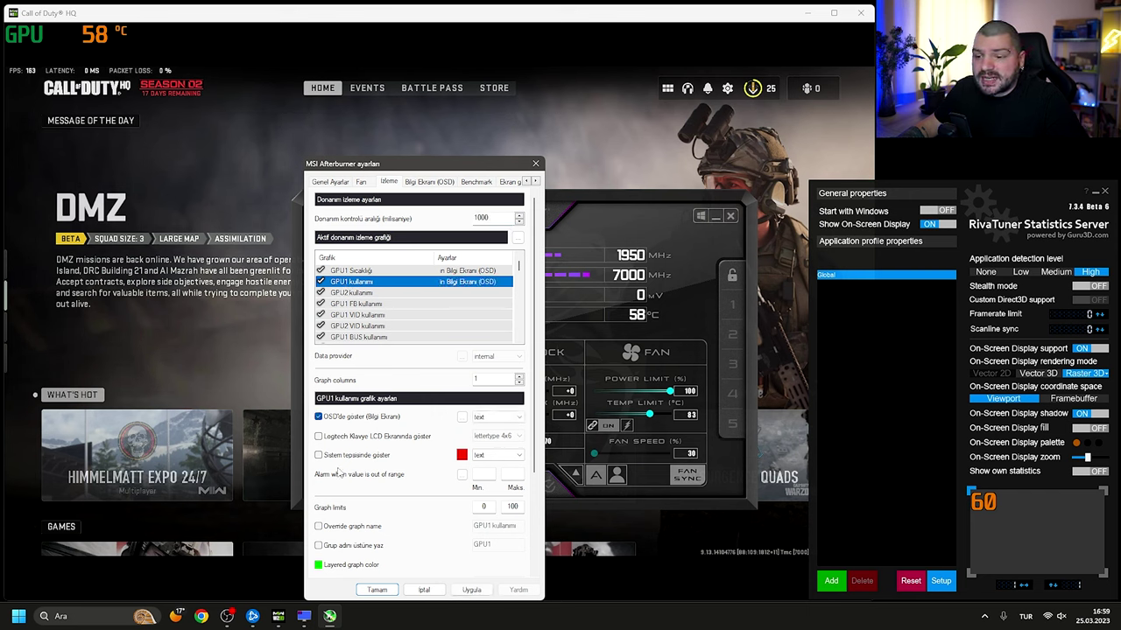
click(318, 545)
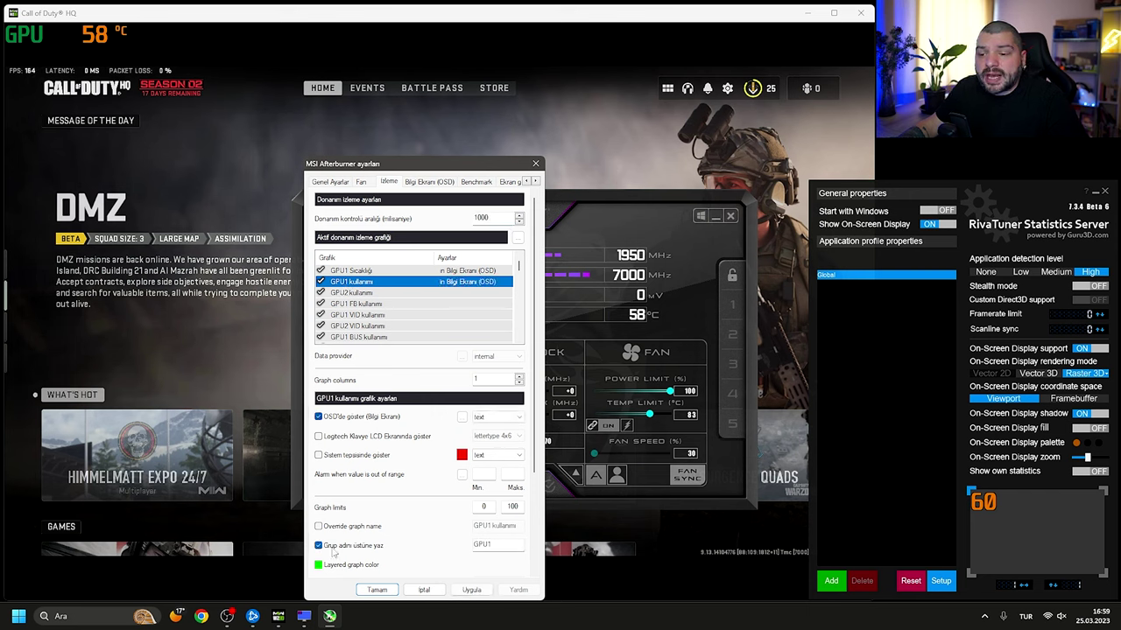
click(497, 549)
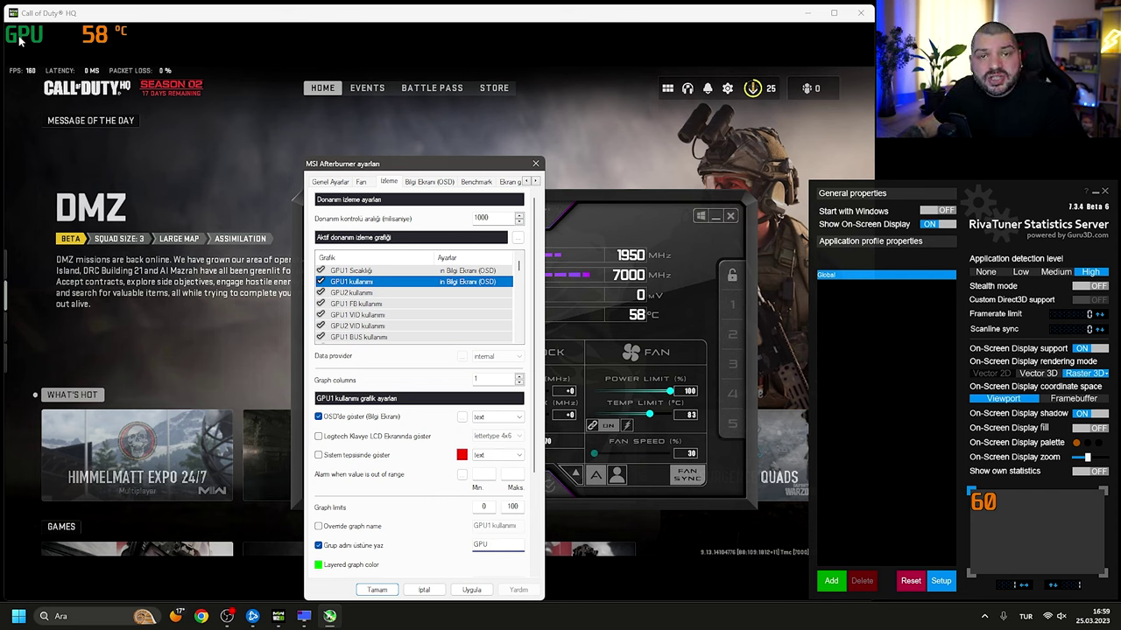
click(471, 589)
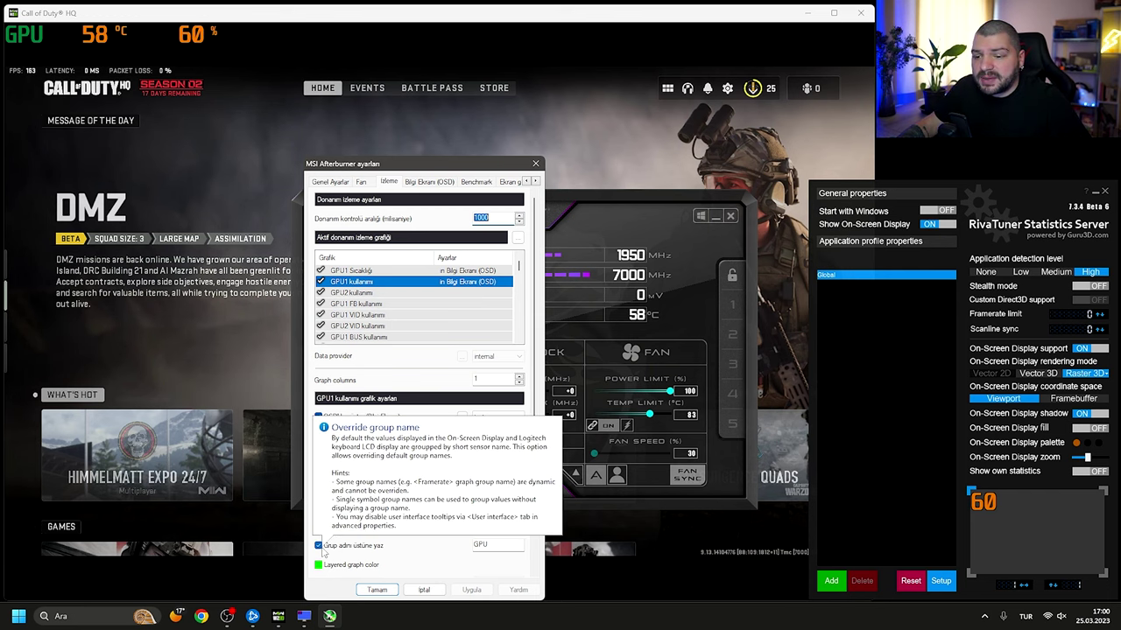
Try GPU Kull as the group name for GPU1 kullanımı and apply it.
click(505, 544)
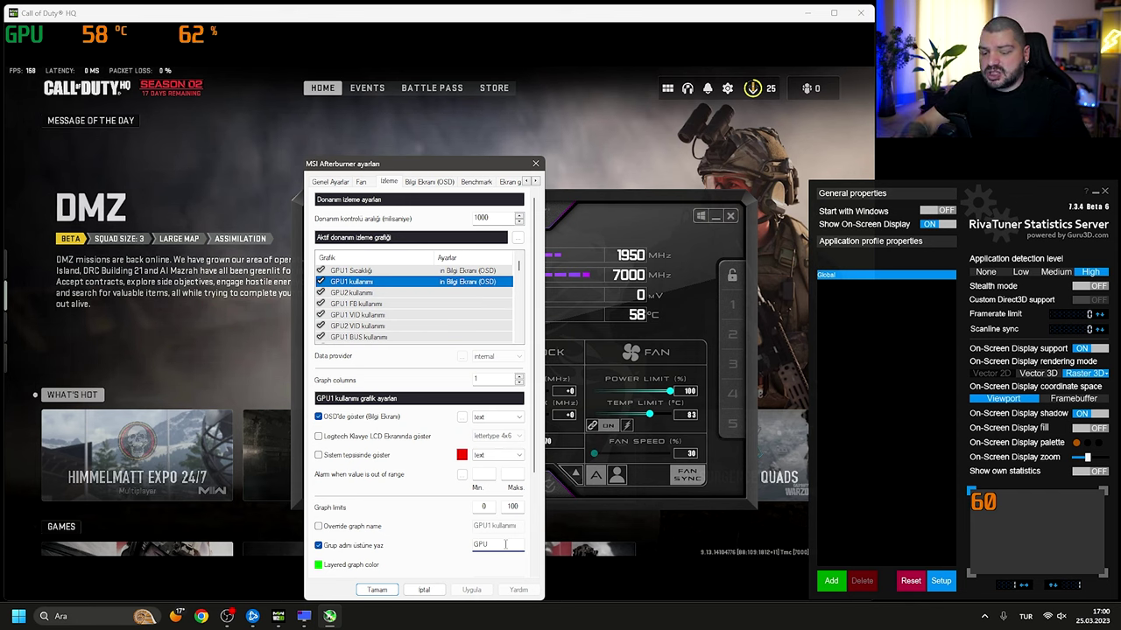
text(Kull)
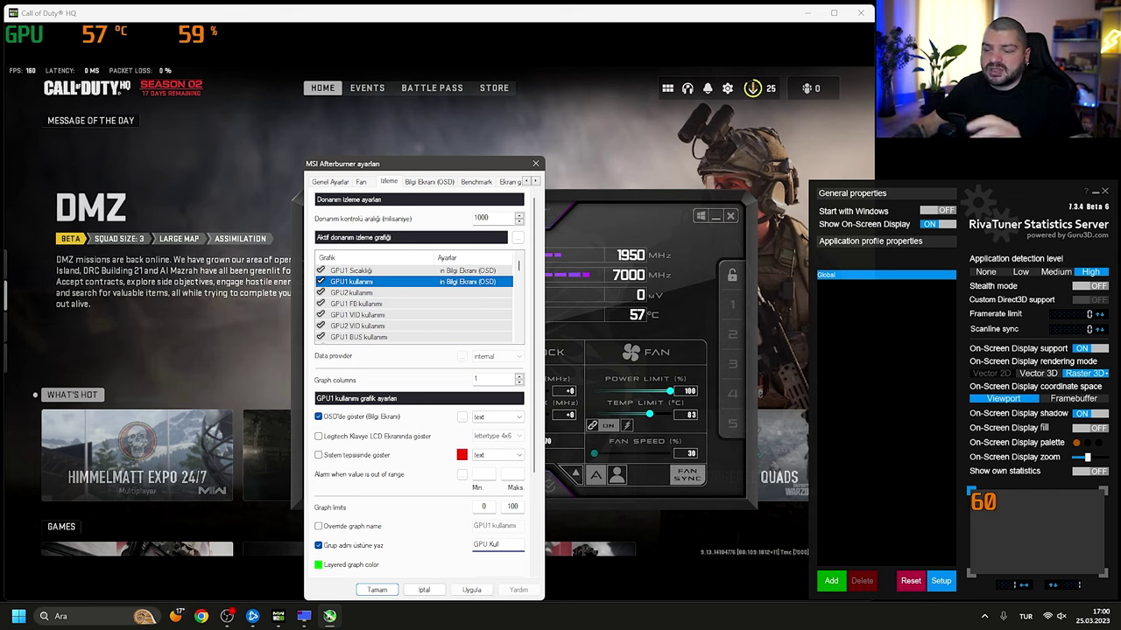
click(472, 590)
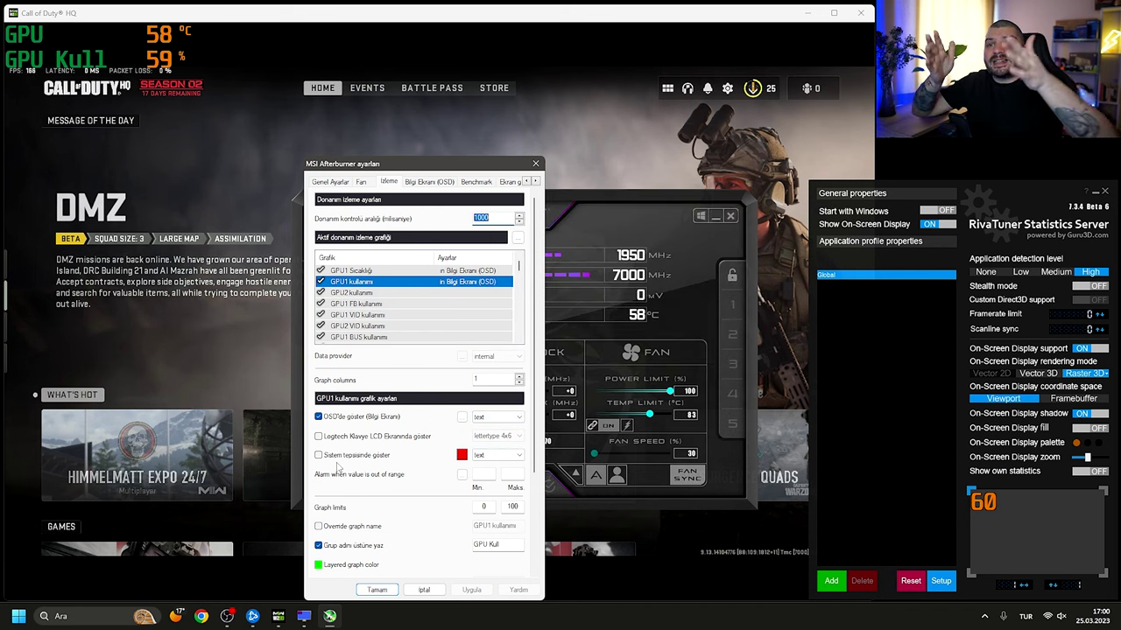
Restore the group name of GPU1 kullanımı to GPU and apply the change.
double_click(492, 545)
key(BackSpace)
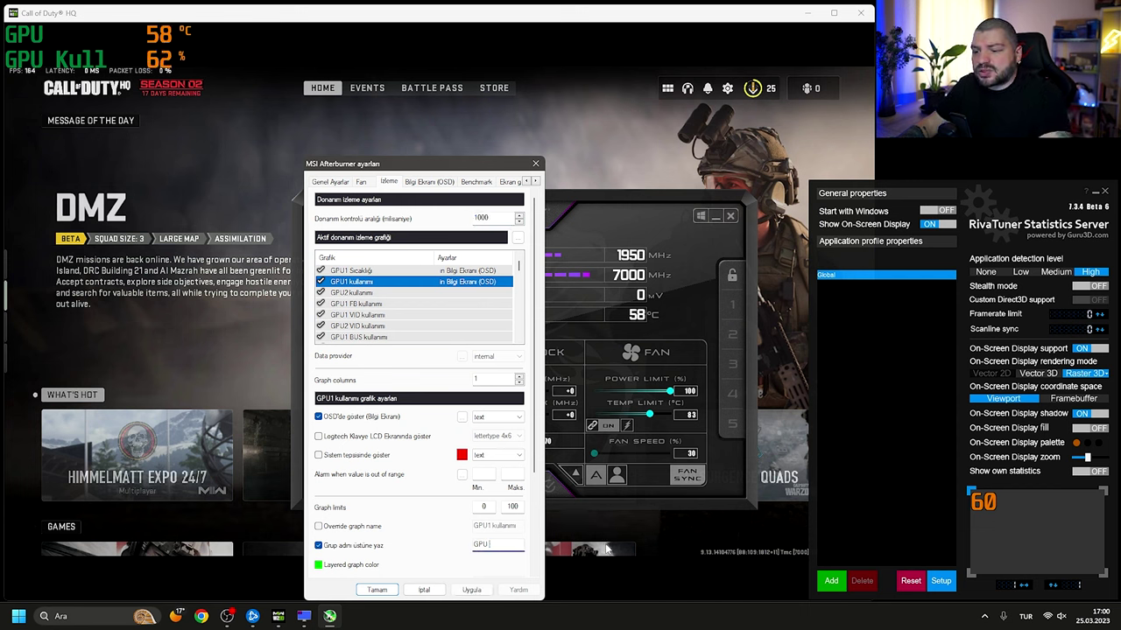
click(461, 594)
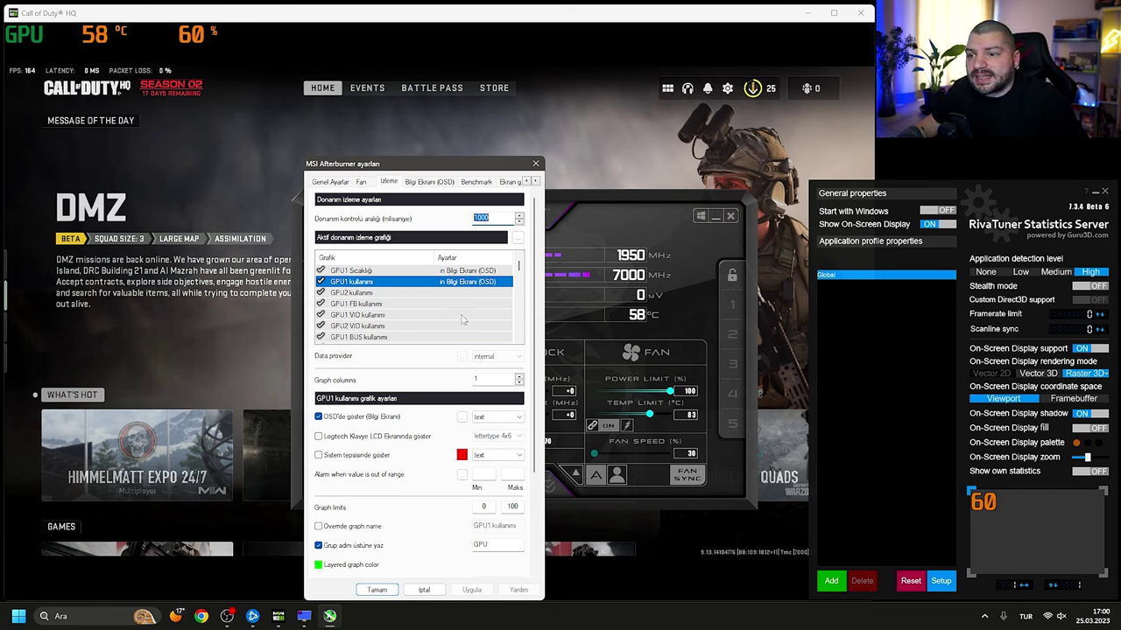
Show GPU1 bellek kullanımı in the on-screen display, override its group name with GPU, and apply the settings.
scroll(463, 309, down, 1)
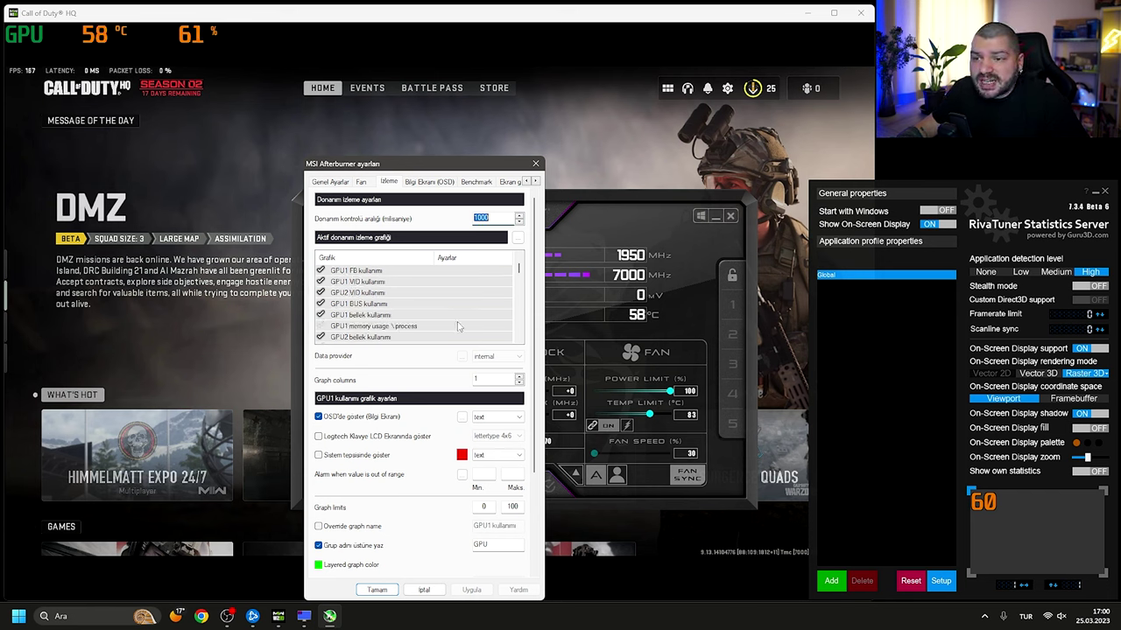
click(336, 317)
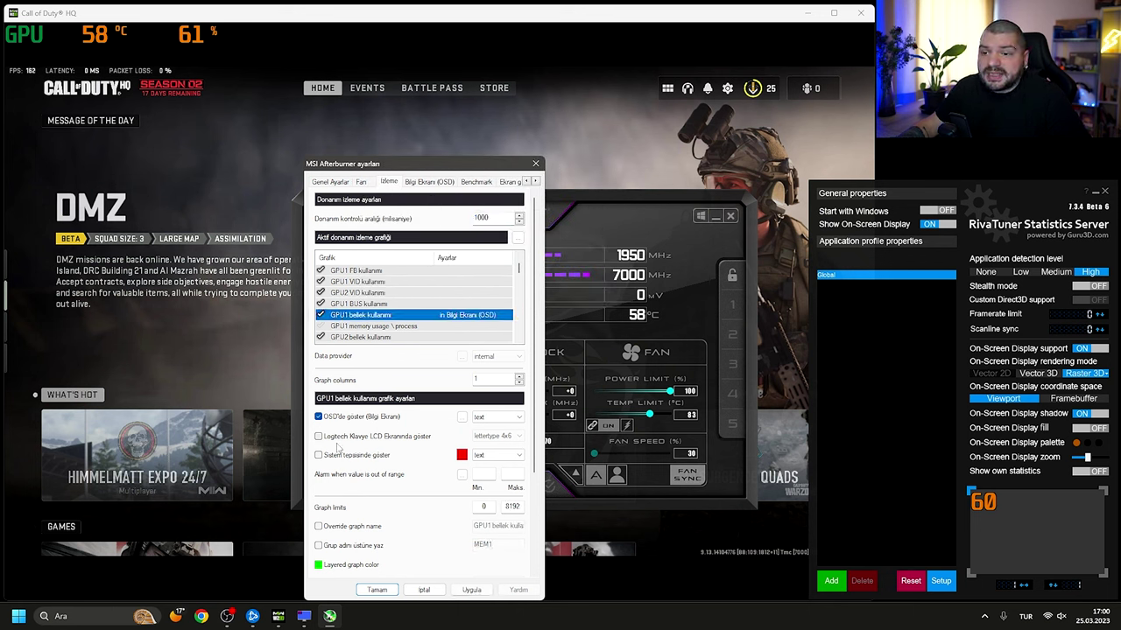
click(349, 545)
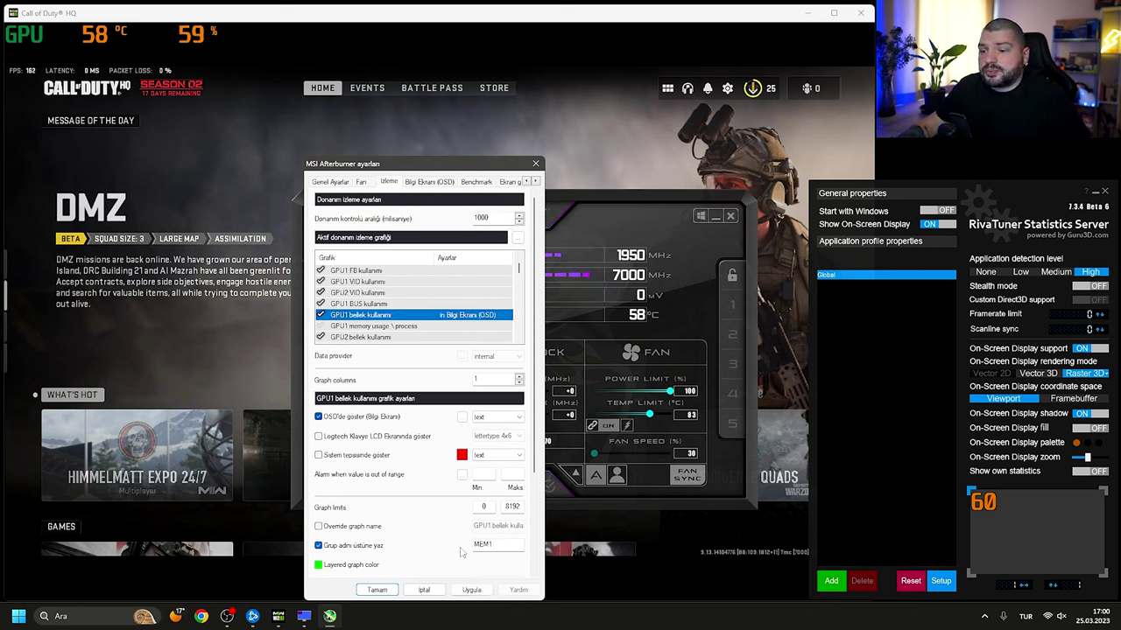
double_click(483, 546)
text(GPU)
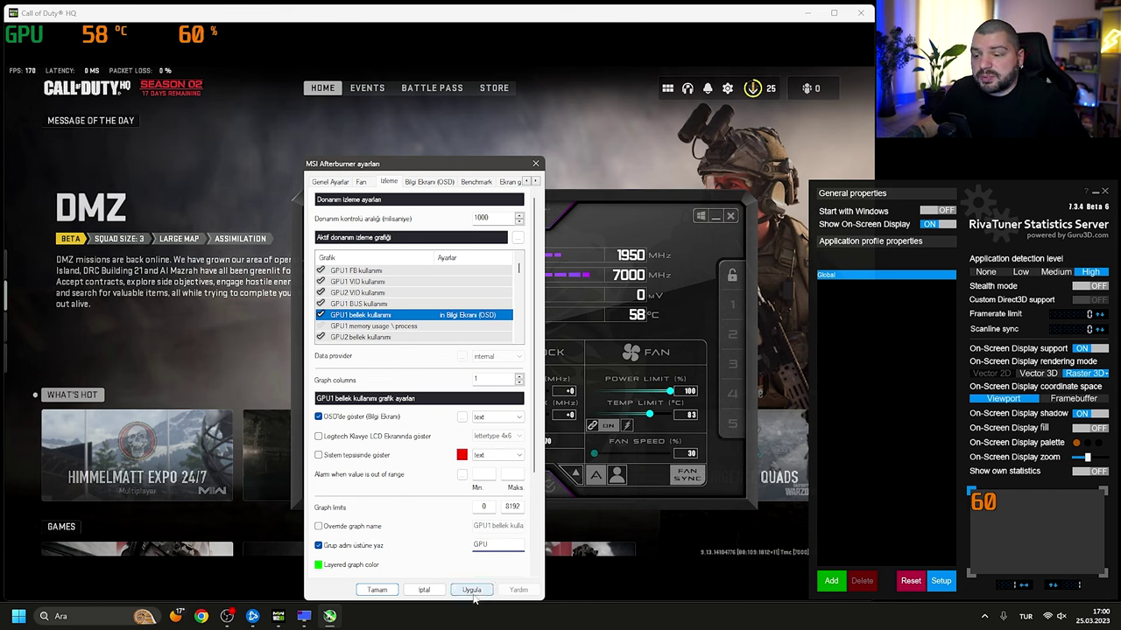
click(471, 590)
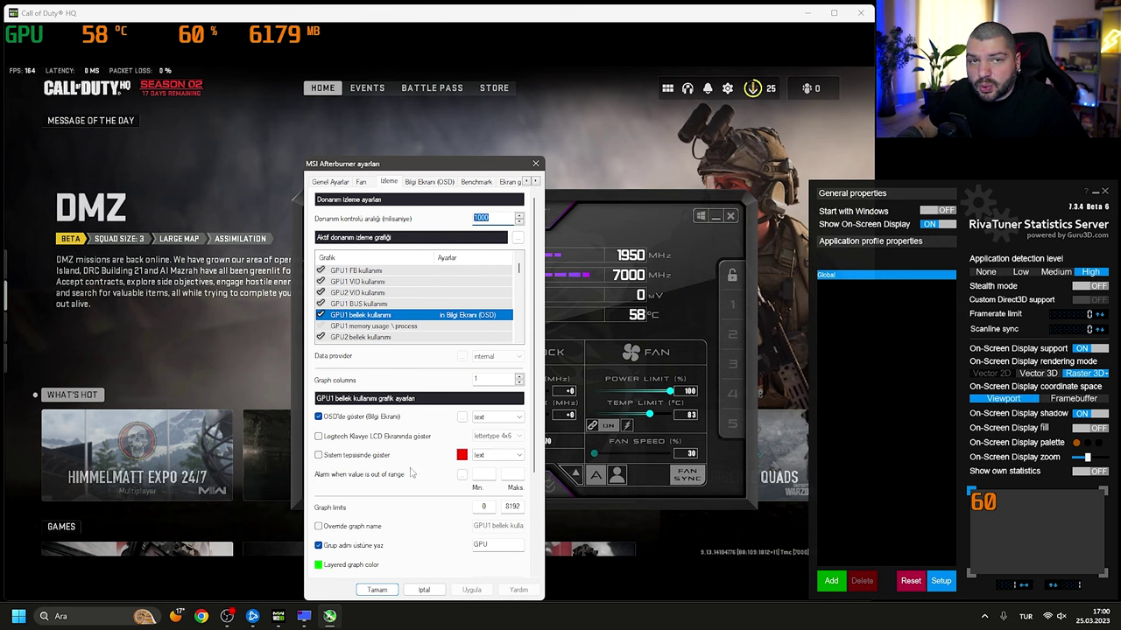
Show the overall CPU temperature in the on-screen display, override its group name with CPU, and apply the settings.
scroll(423, 325, down, 3)
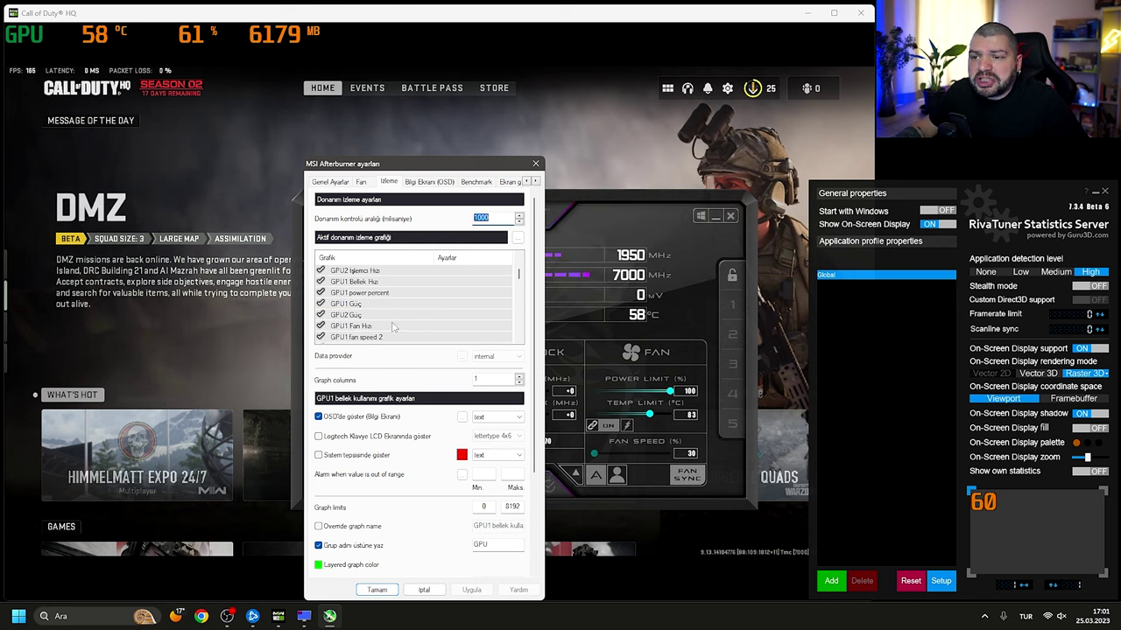
scroll(392, 327, down, 2)
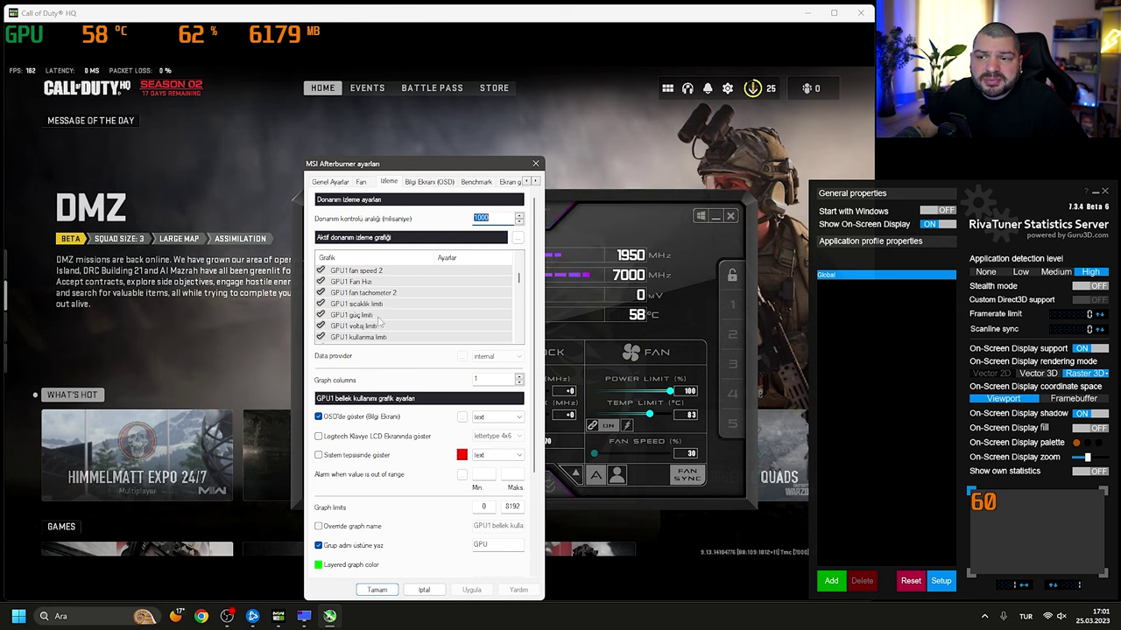
drag(519, 280, 520, 279)
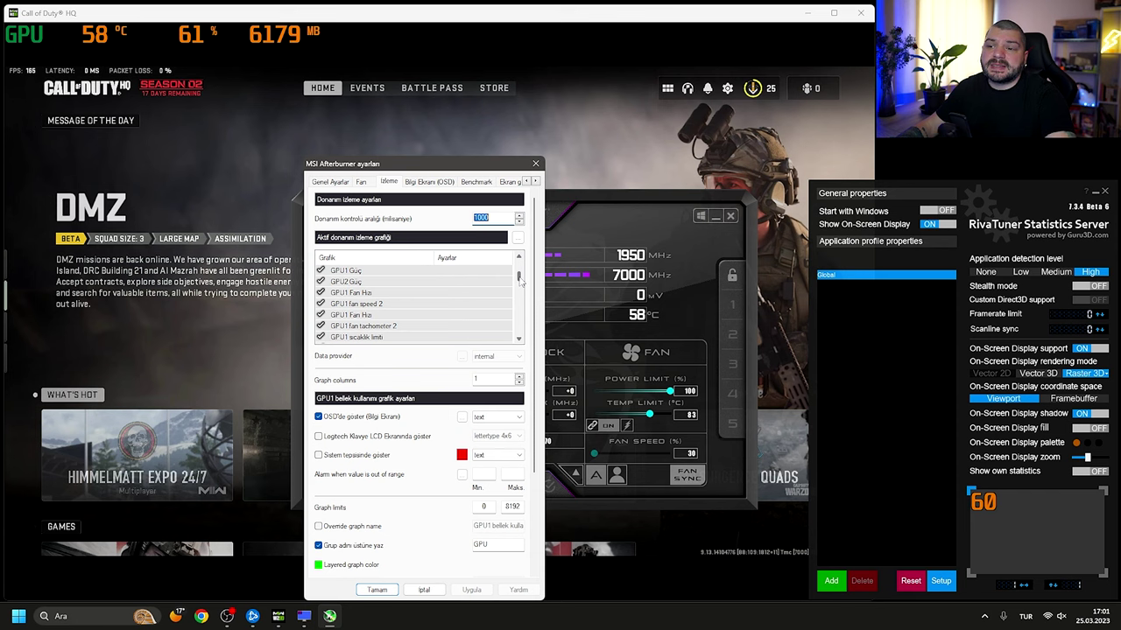
drag(520, 278, 520, 288)
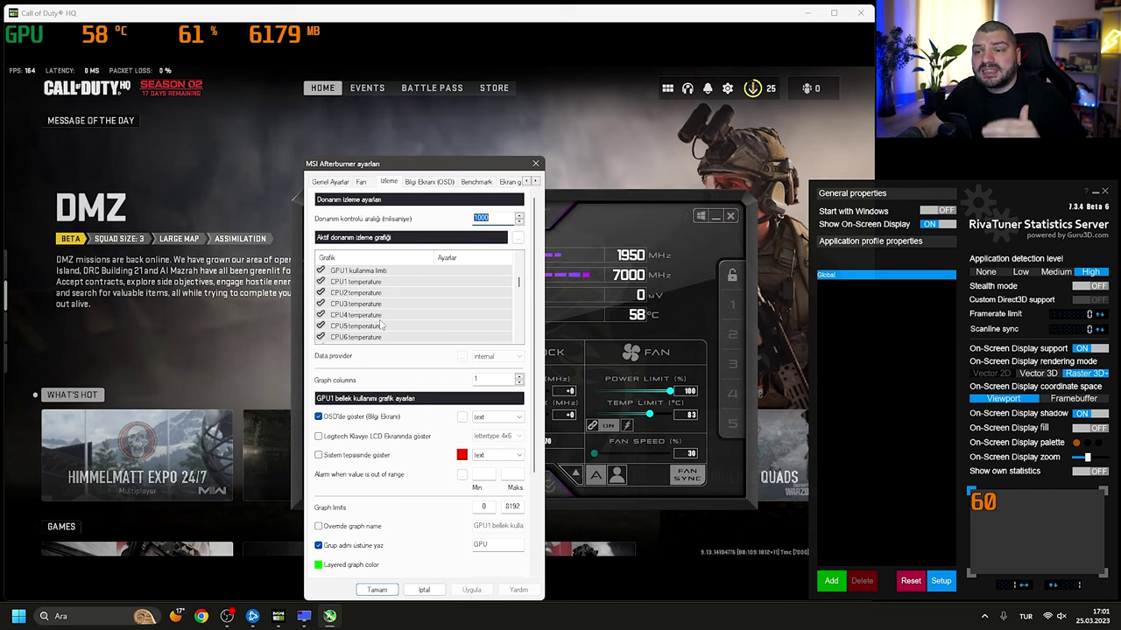
scroll(385, 337, down, 6)
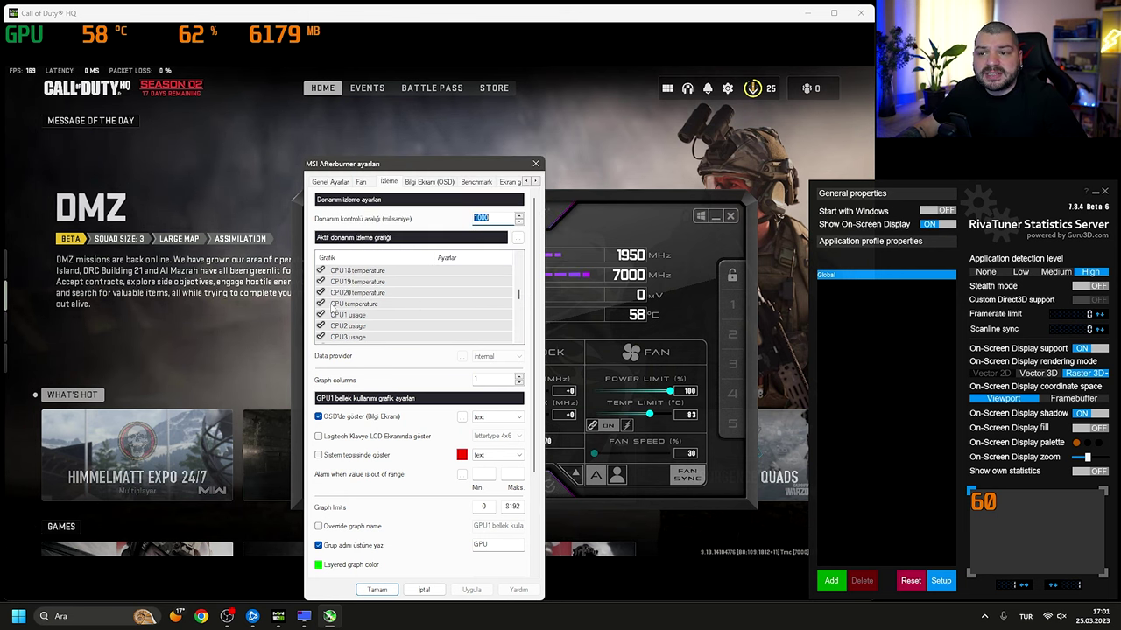
click(332, 305)
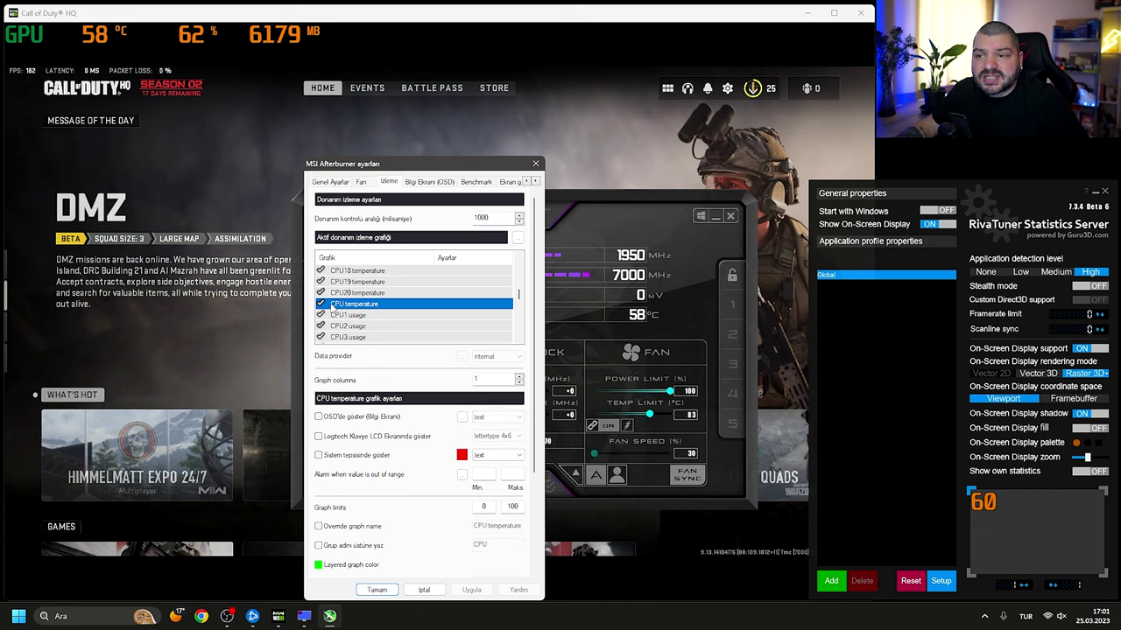
click(318, 417)
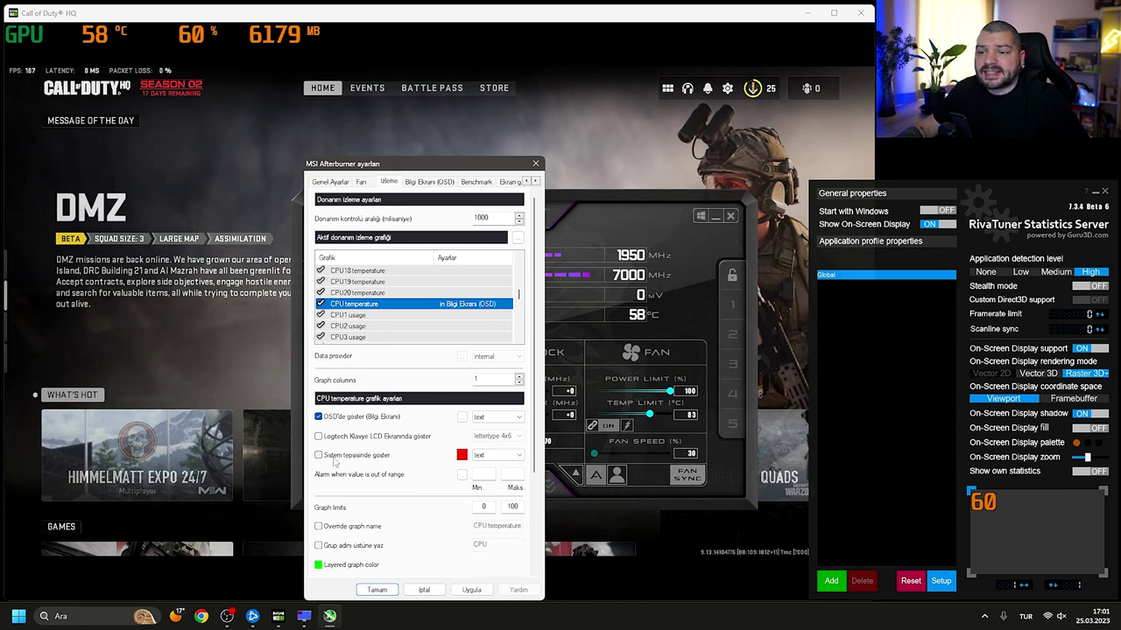
click(317, 545)
click(471, 589)
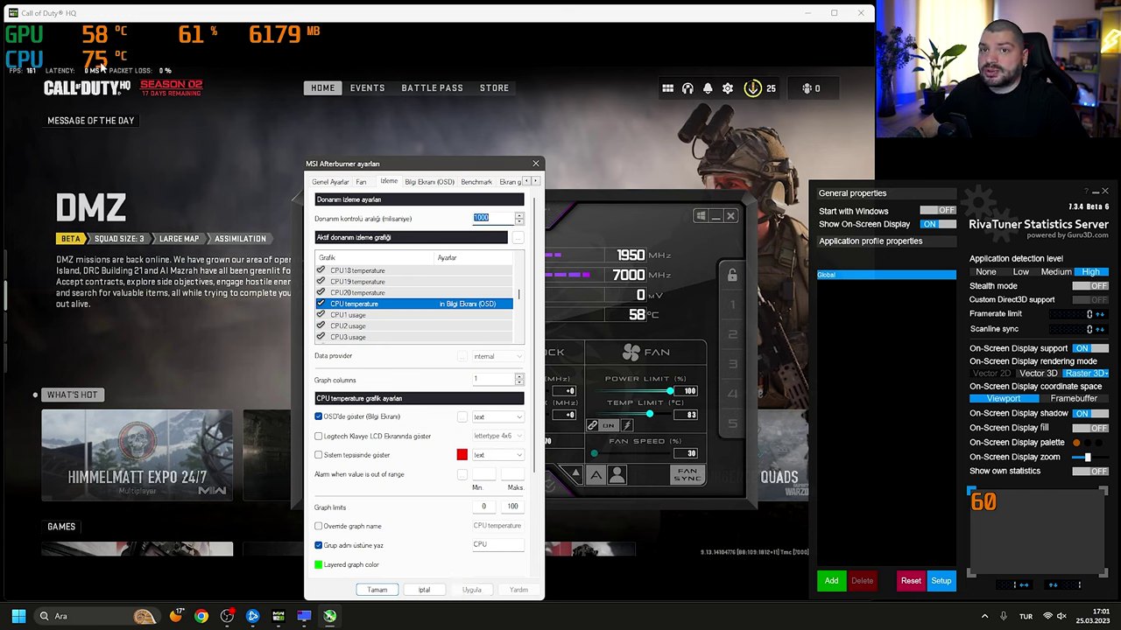
Show the overall CPU usage in the on-screen display under the overridden group name CPU and apply the settings.
scroll(424, 320, down, 7)
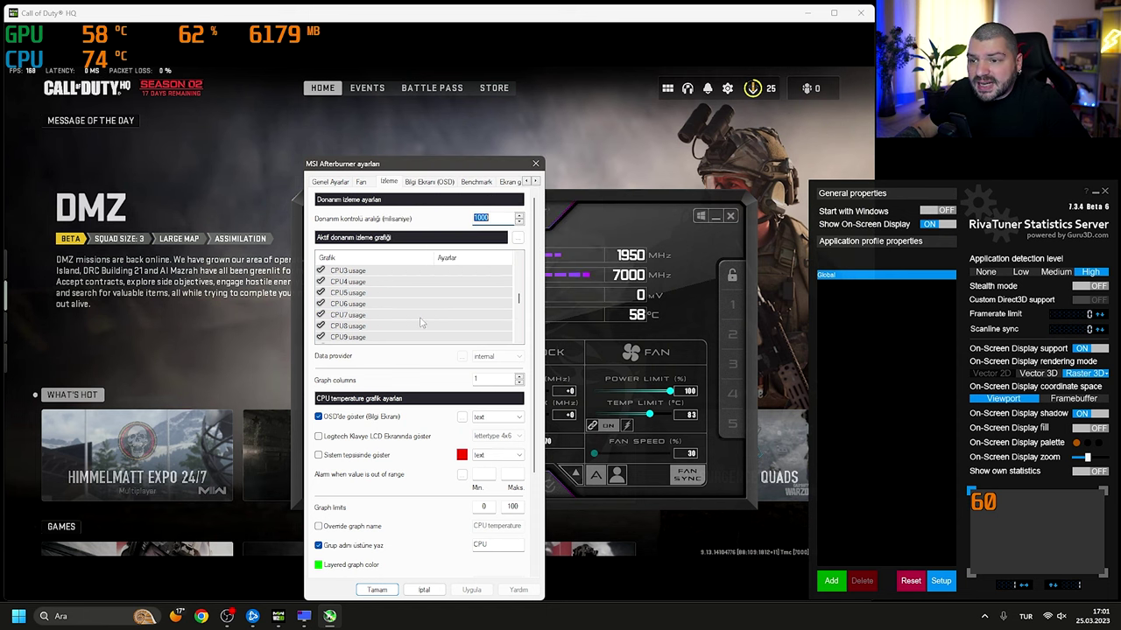
scroll(444, 323, down, 1)
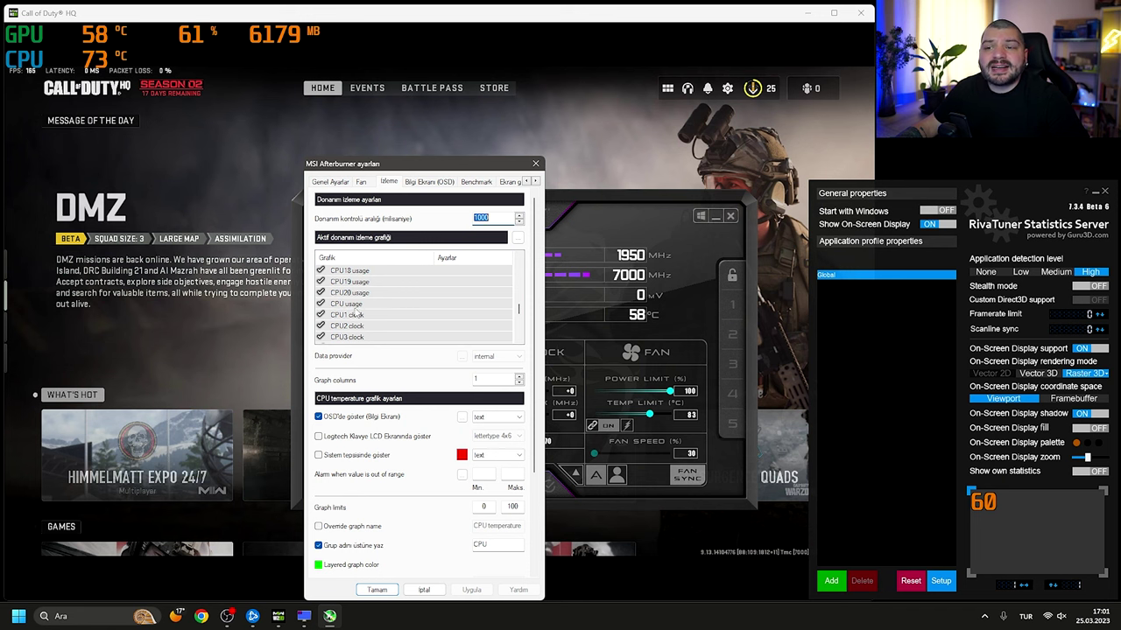
click(351, 306)
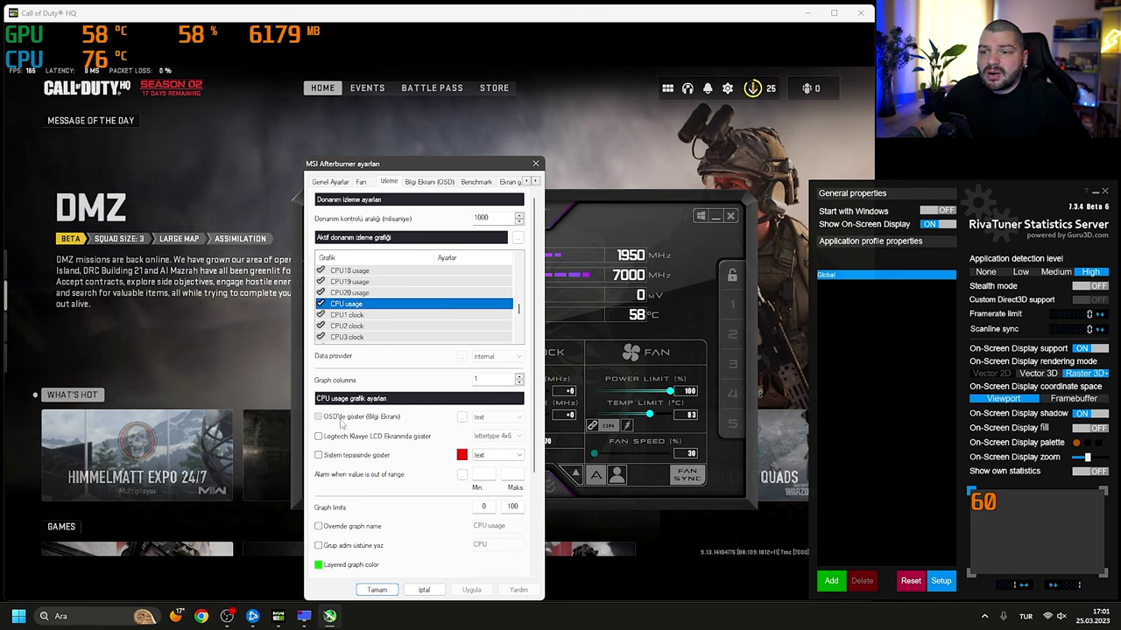
click(319, 545)
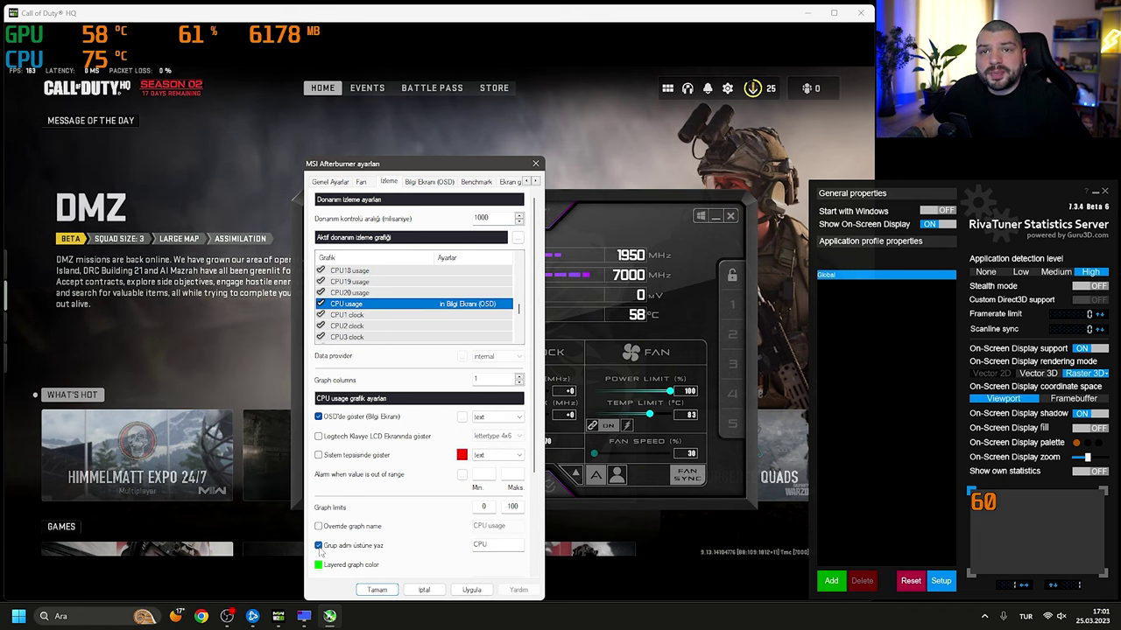
click(471, 589)
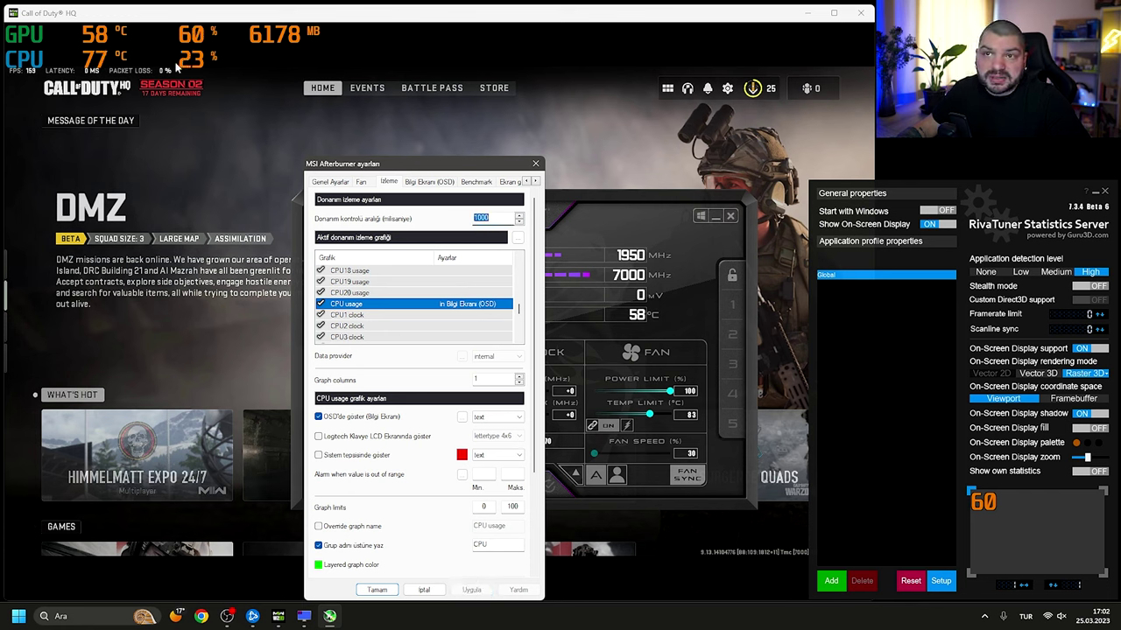
Show the overall CPU clock in the on-screen display under the group name CPU, and apply and close the settings.
scroll(366, 315, down, 7)
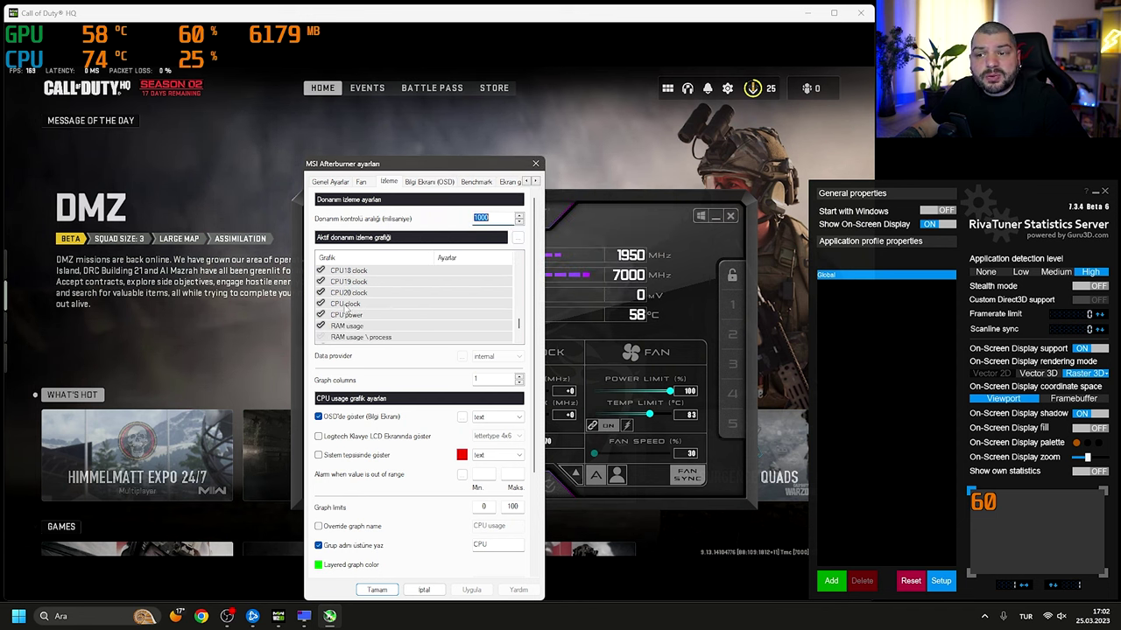
click(346, 303)
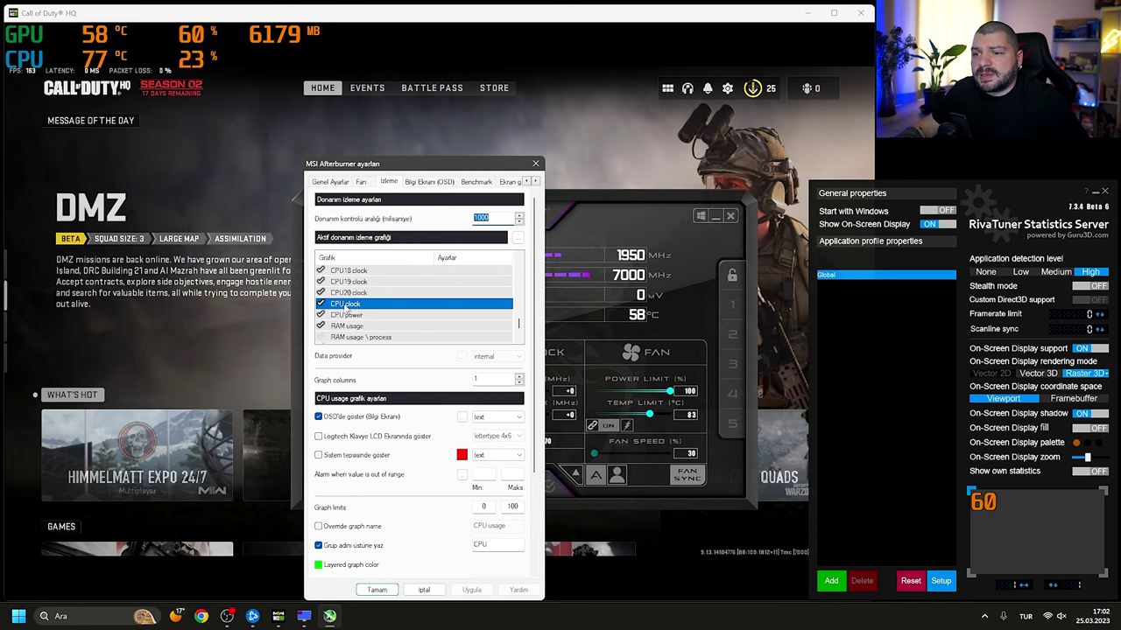
click(319, 417)
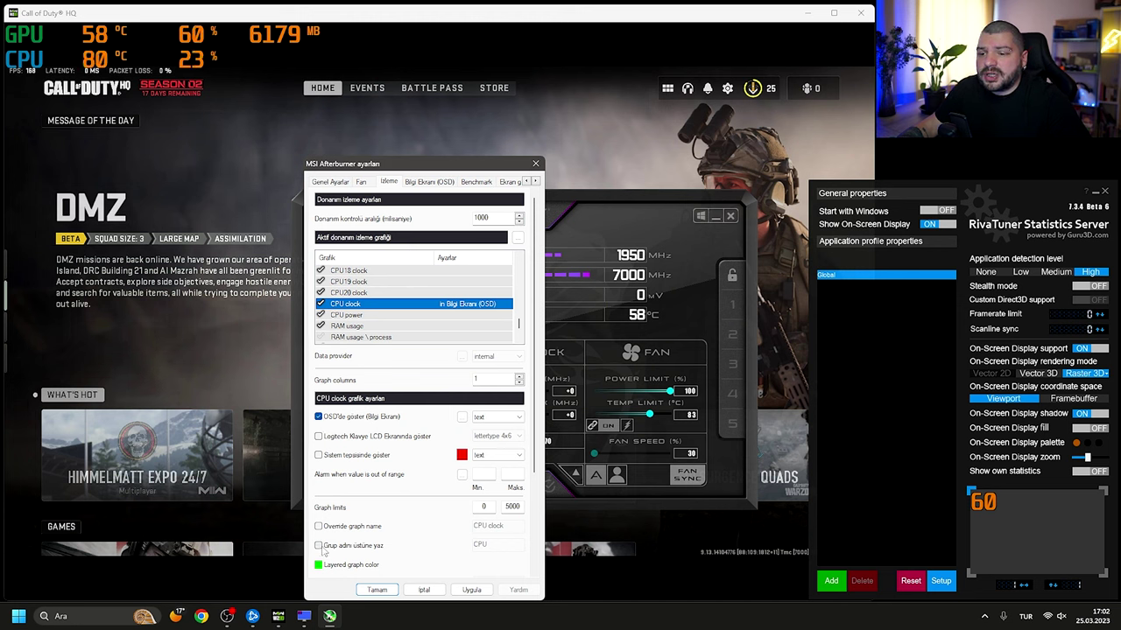
click(471, 589)
click(376, 589)
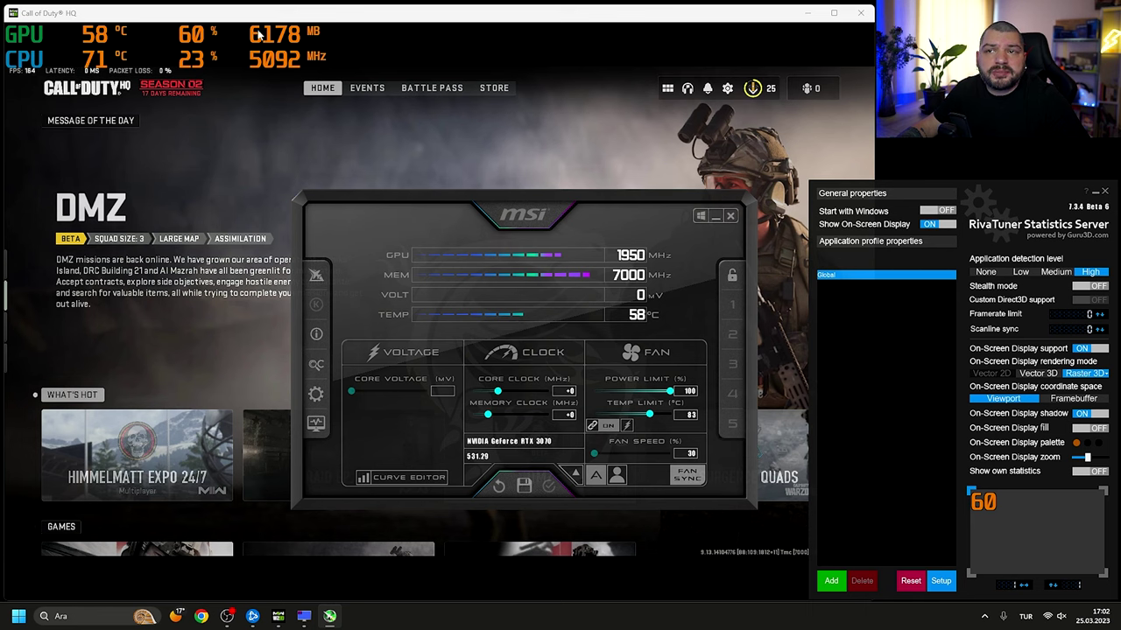
Reopen the monitoring settings and show RAM usage in the on-screen display with its group name overridden as RAM, applying the change.
click(316, 394)
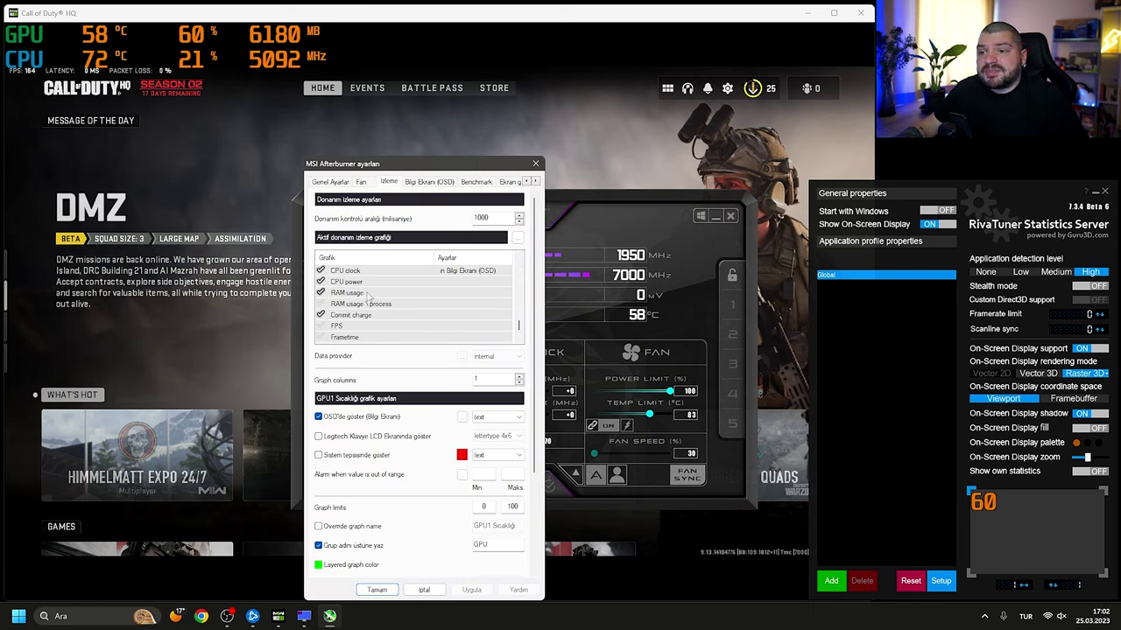
click(358, 294)
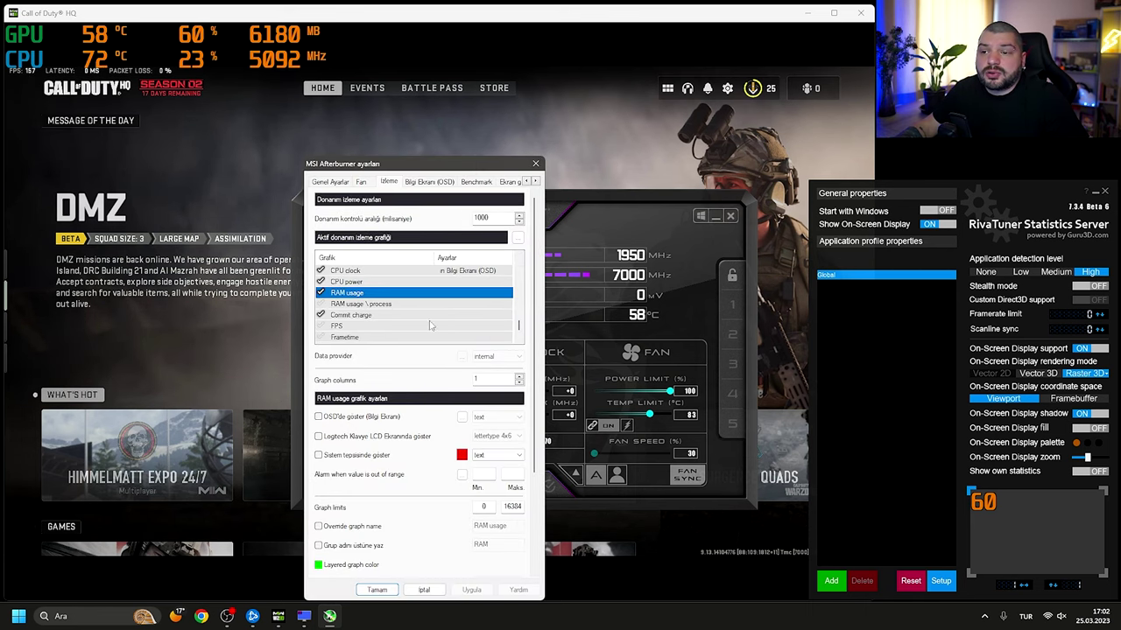
click(319, 417)
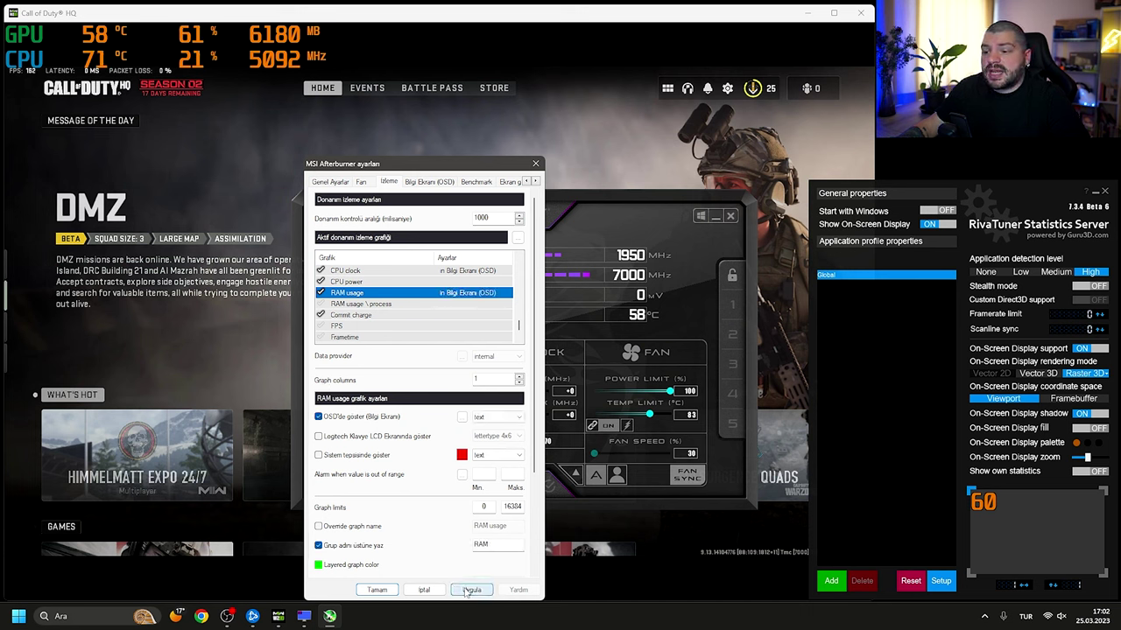
click(470, 591)
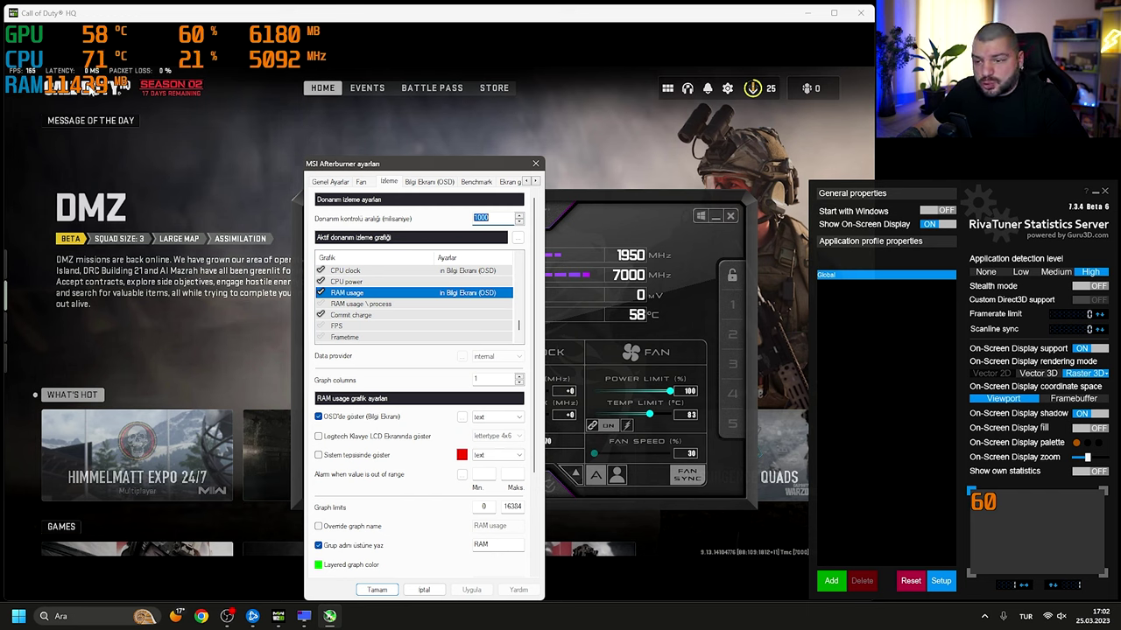
Enable the FPS graph in the on-screen display with the group name override <APP> and apply the settings.
scroll(398, 321, down, 1)
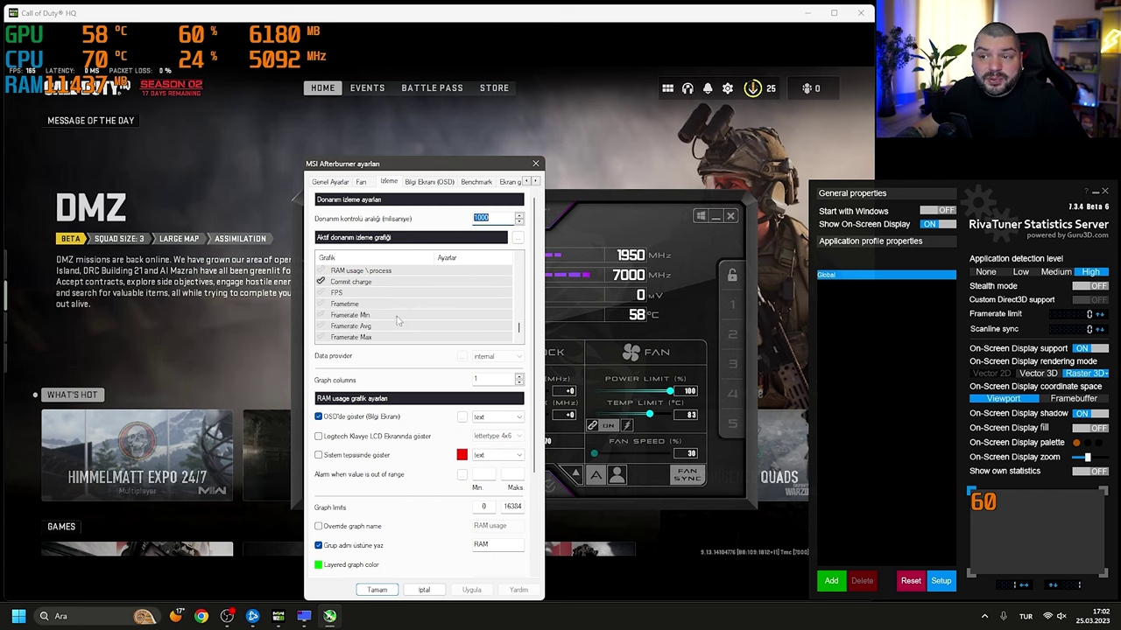
click(352, 296)
click(318, 417)
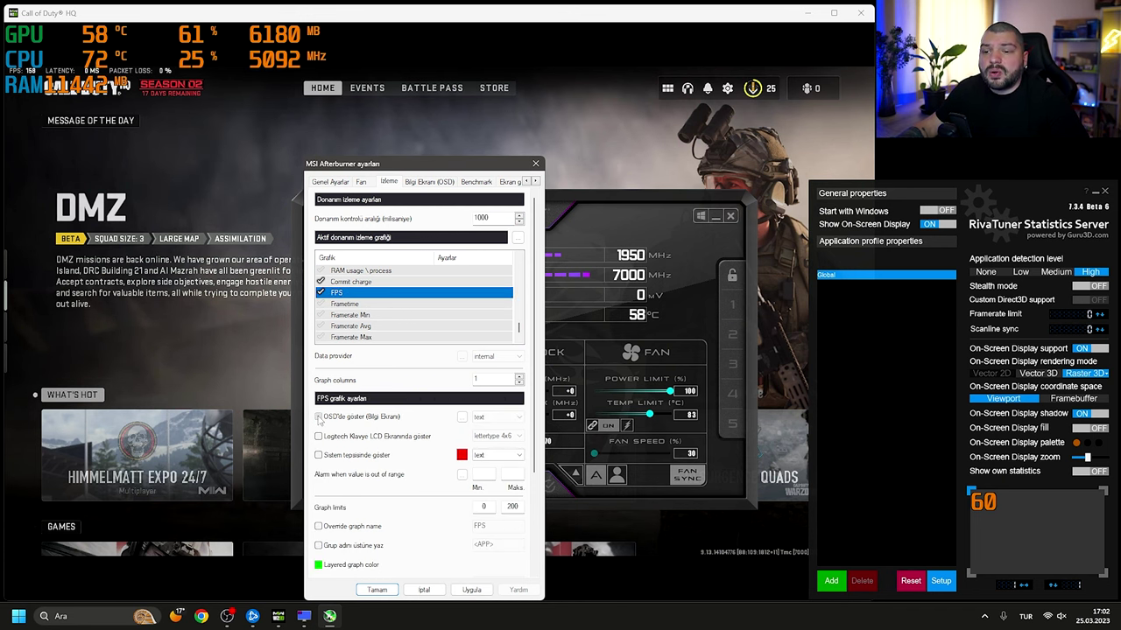
click(319, 548)
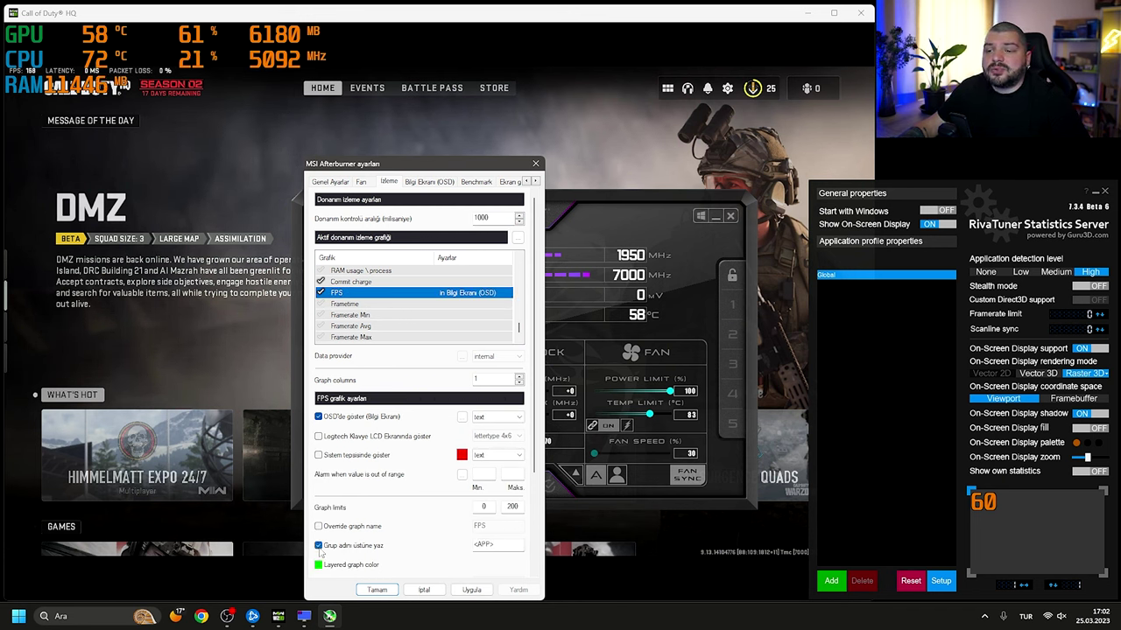
click(463, 592)
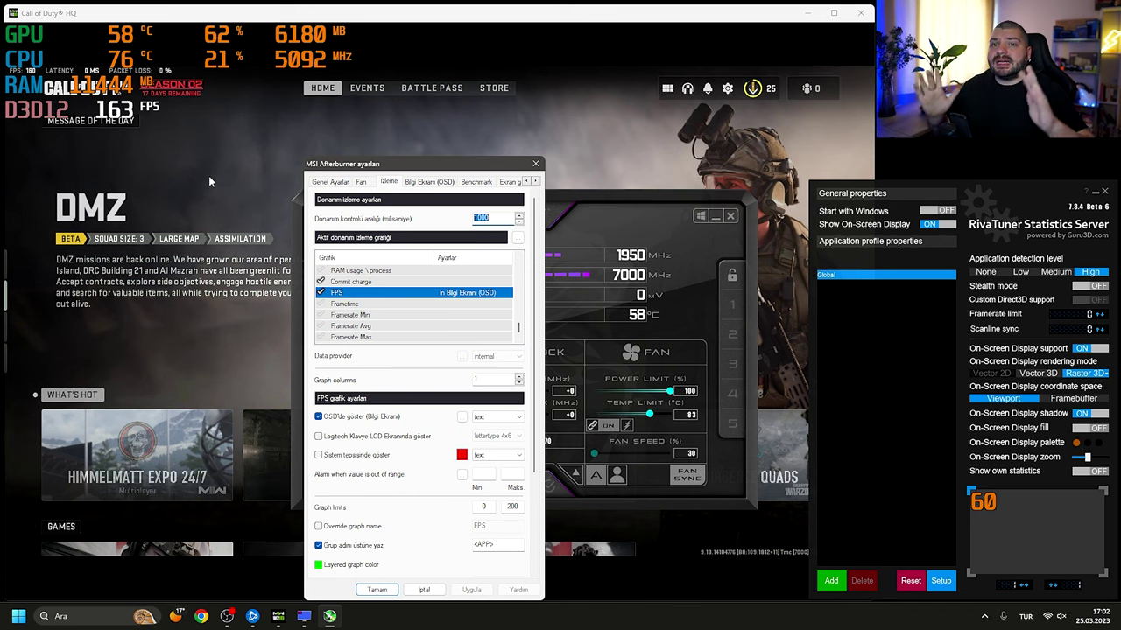
Try a larger on-screen display zoom in RivaTuner Statistics Server and return it to the smaller size.
scroll(401, 312, down, 1)
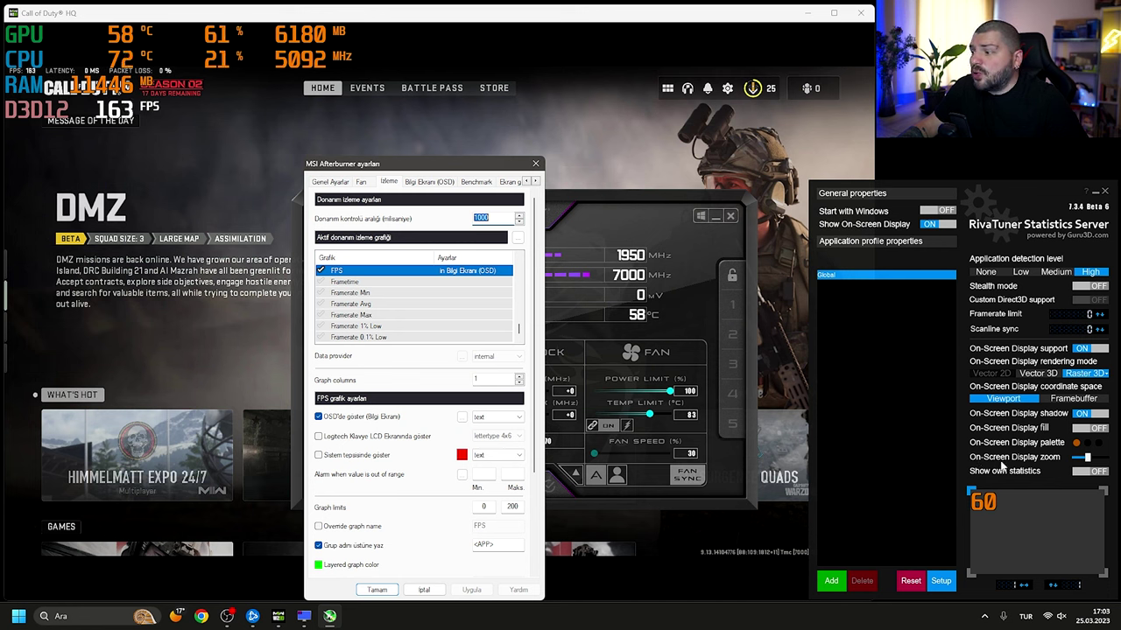
mouse_move(1090, 459)
mouse_down()
mouse_move(1077, 461)
mouse_move(1104, 461)
mouse_up()
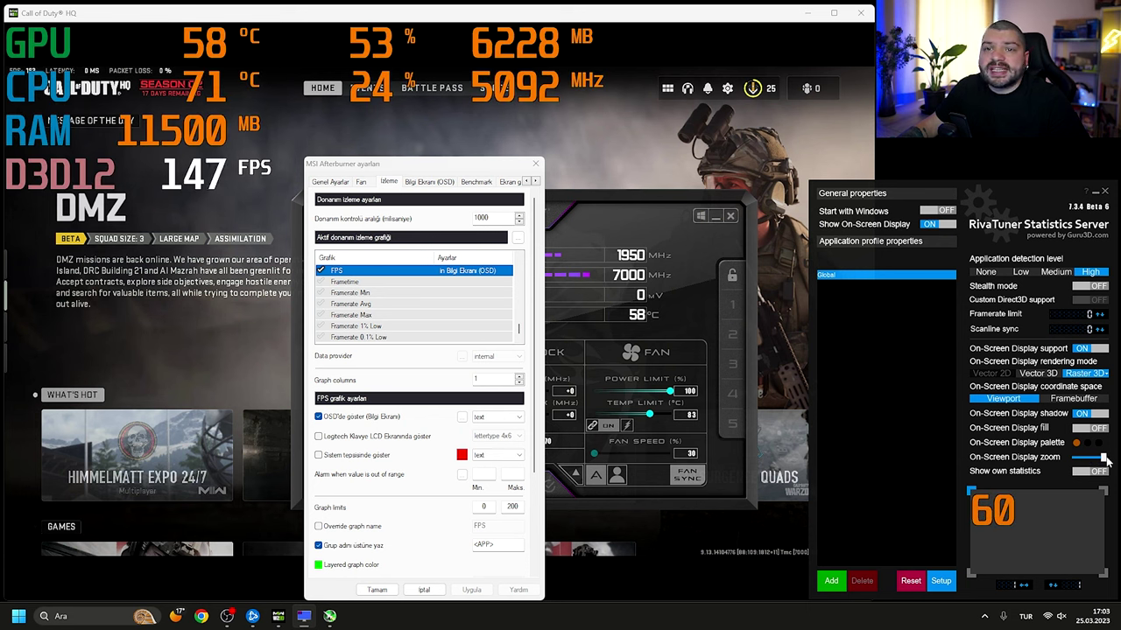
drag(1104, 459, 1086, 459)
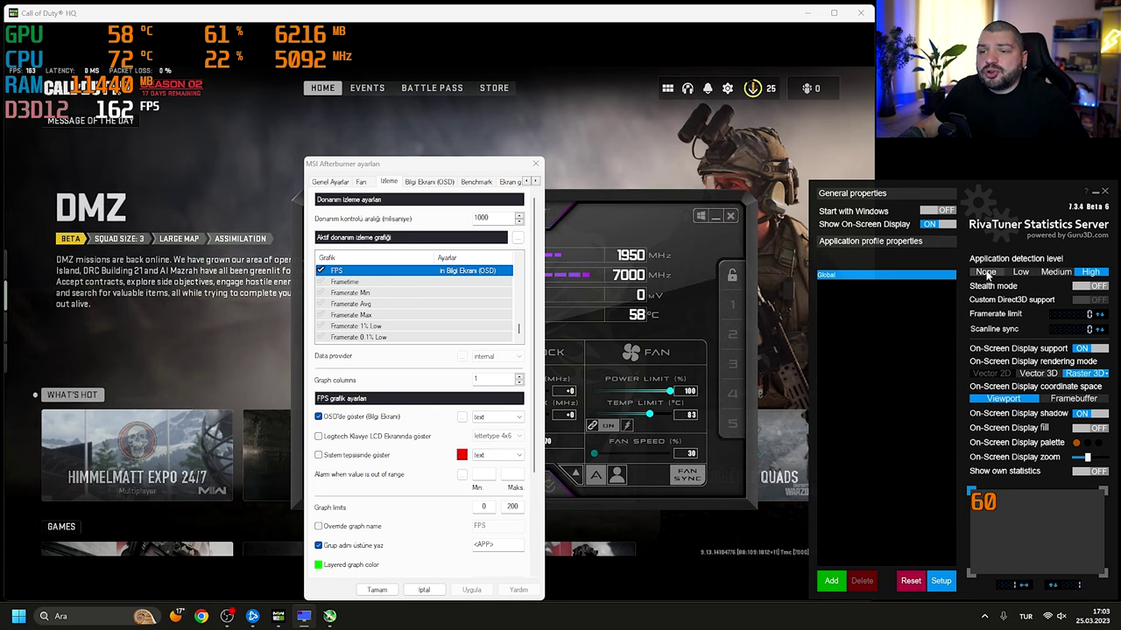